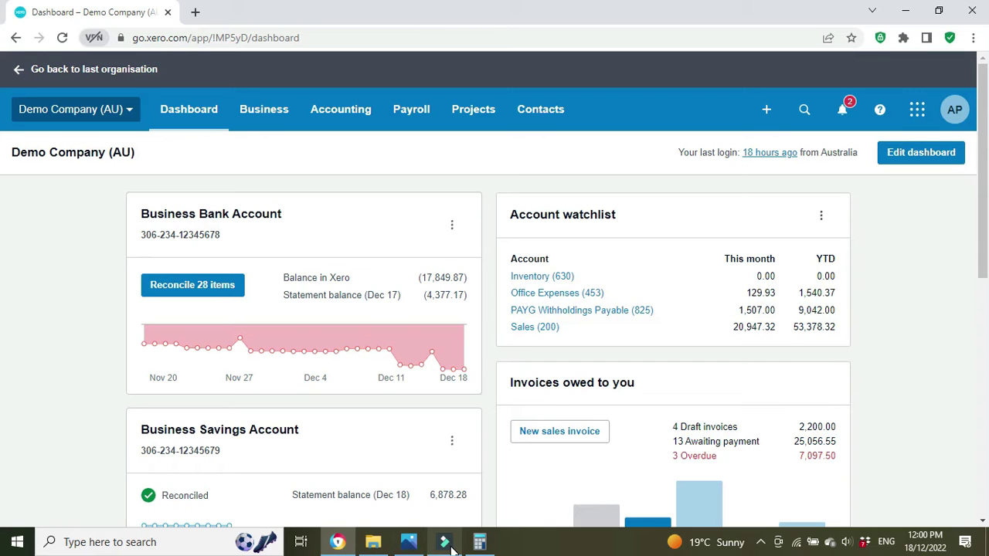
Check the vehicle purchase invoice image, then return to Xero and show the asset accounts in the chart of accounts
{"action": "left_click", "coordinate": [409, 543]}
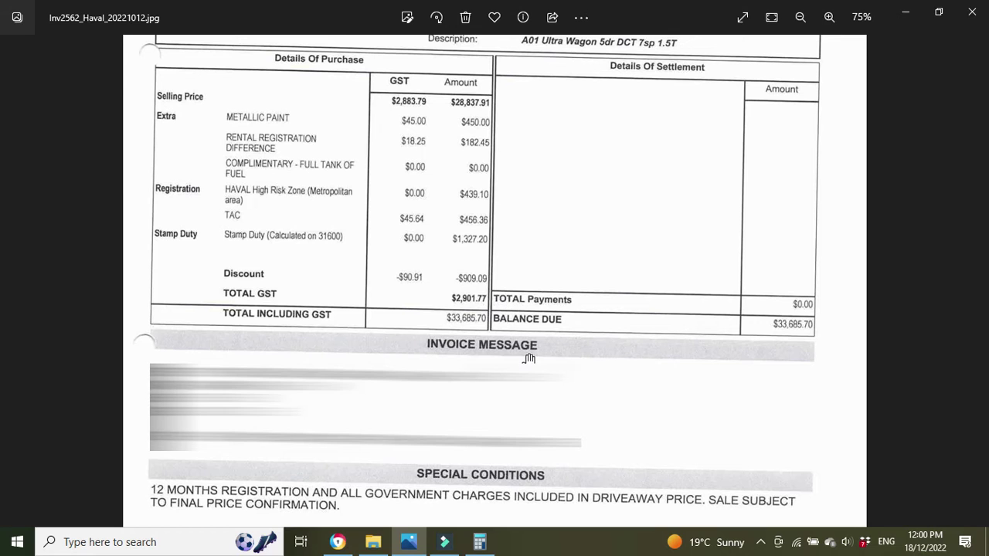
{"action": "left_click", "coordinate": [340, 542]}
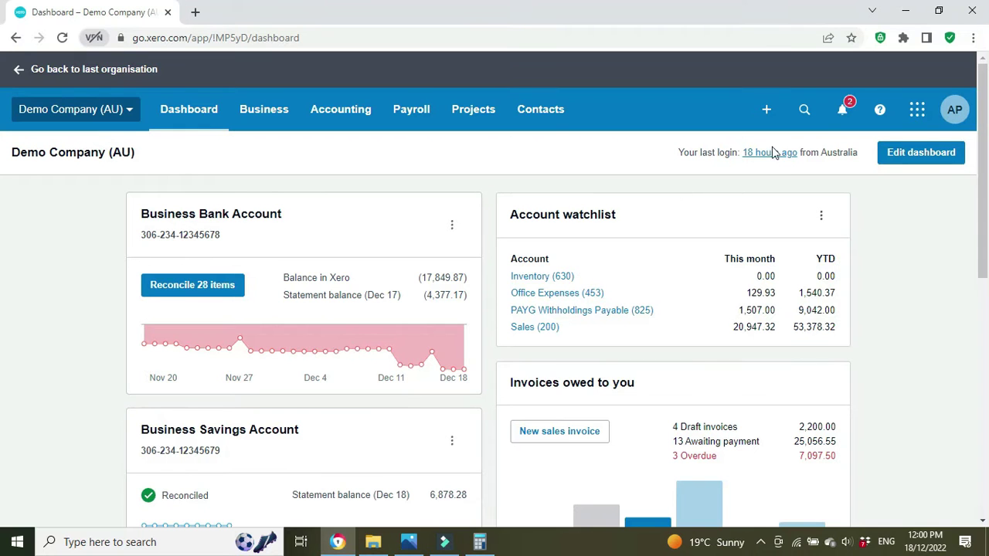
{"action": "left_click", "coordinate": [328, 112]}
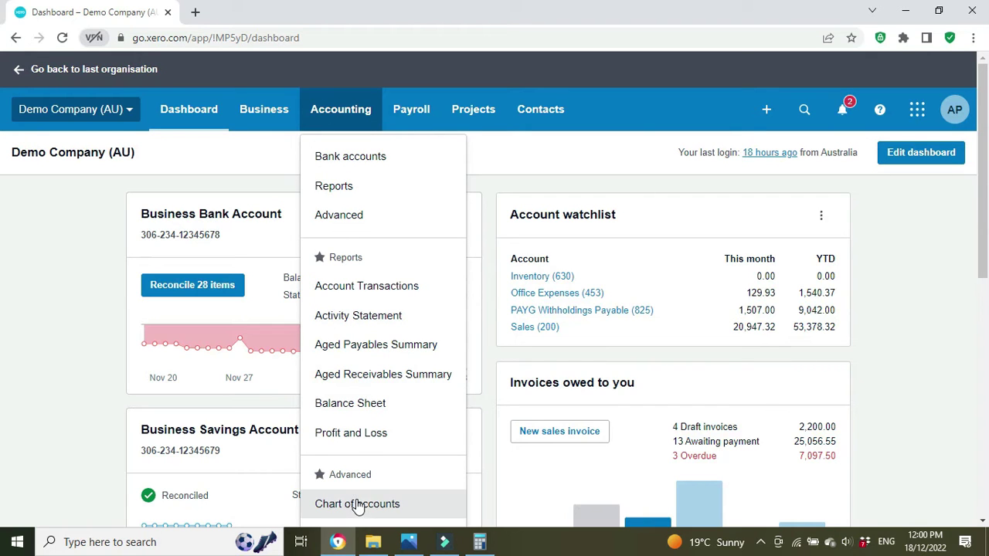
{"action": "left_click", "coordinate": [358, 504]}
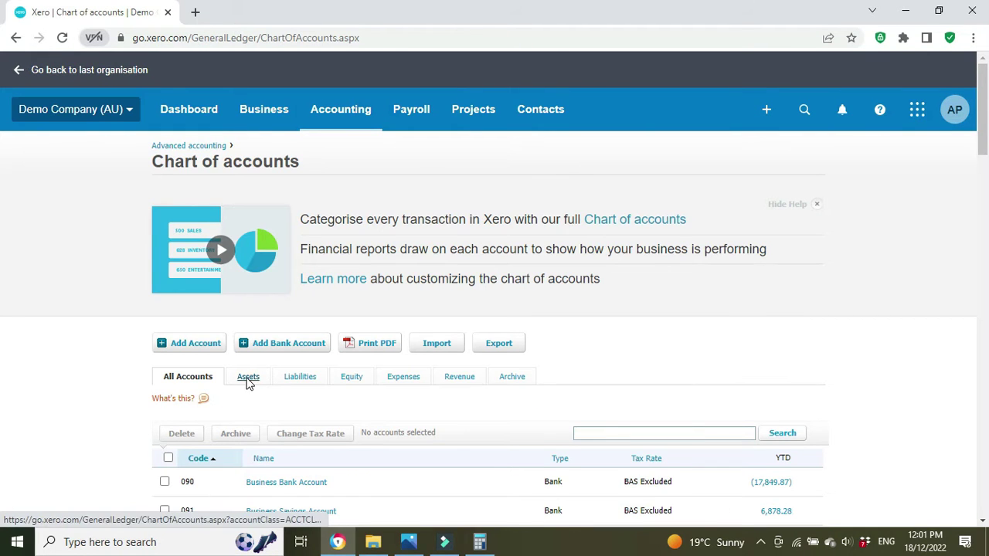
{"action": "left_click", "coordinate": [248, 379]}
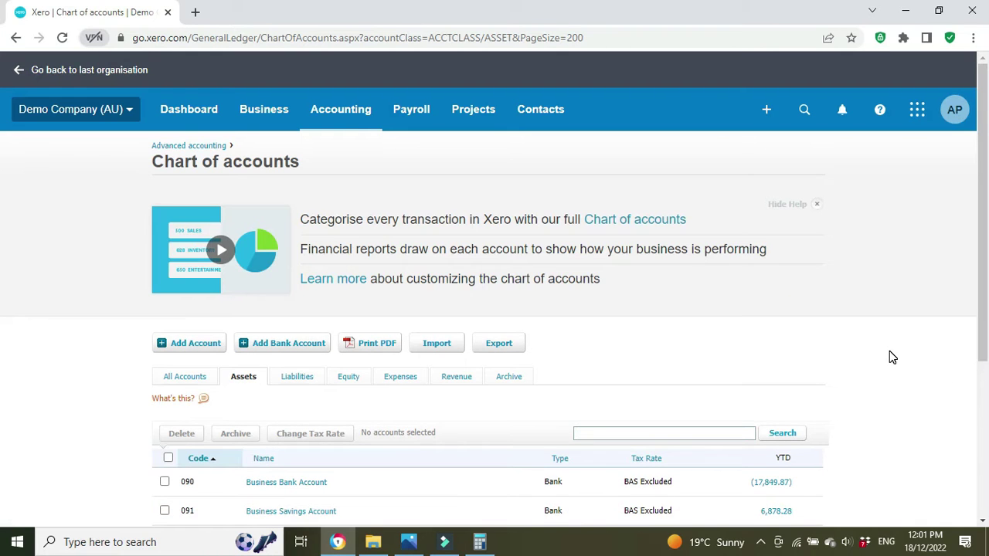
{"action": "scroll", "coordinate": [889, 357], "scroll_direction": "down", "scroll_amount": 2}
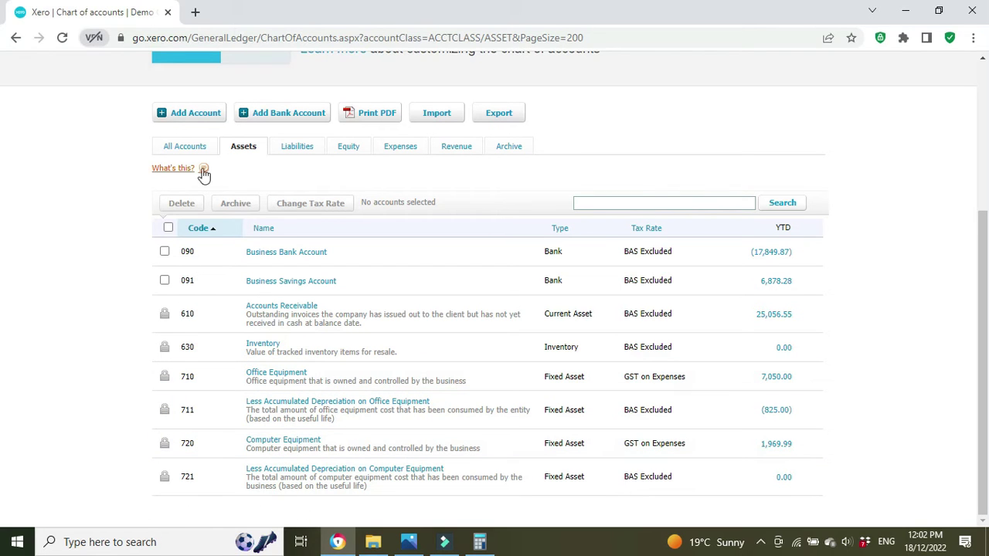
Start a new Fixed Asset account with code 730 and the name Motor Vehicle, moving the form off the account list
{"action": "left_click", "coordinate": [191, 120]}
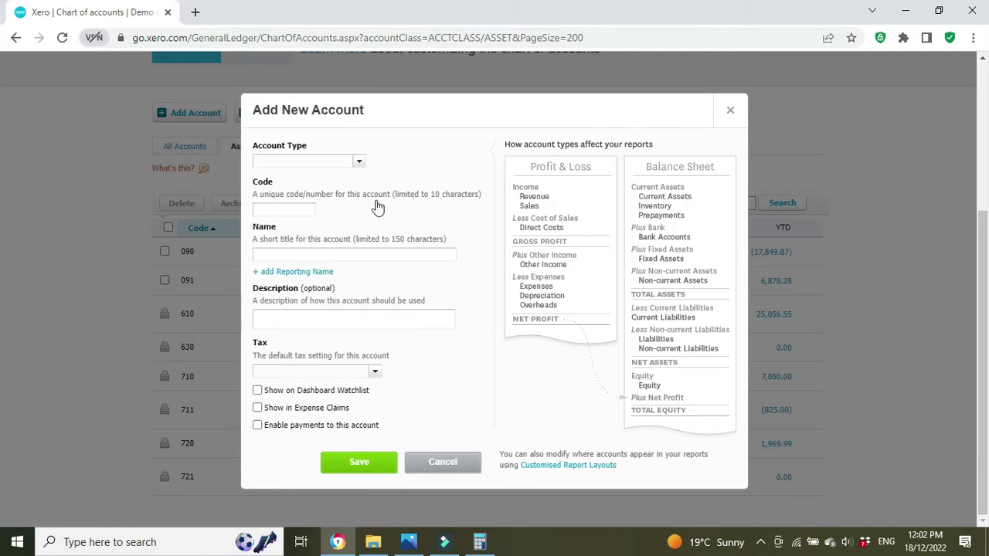
{"action": "left_click", "coordinate": [358, 160]}
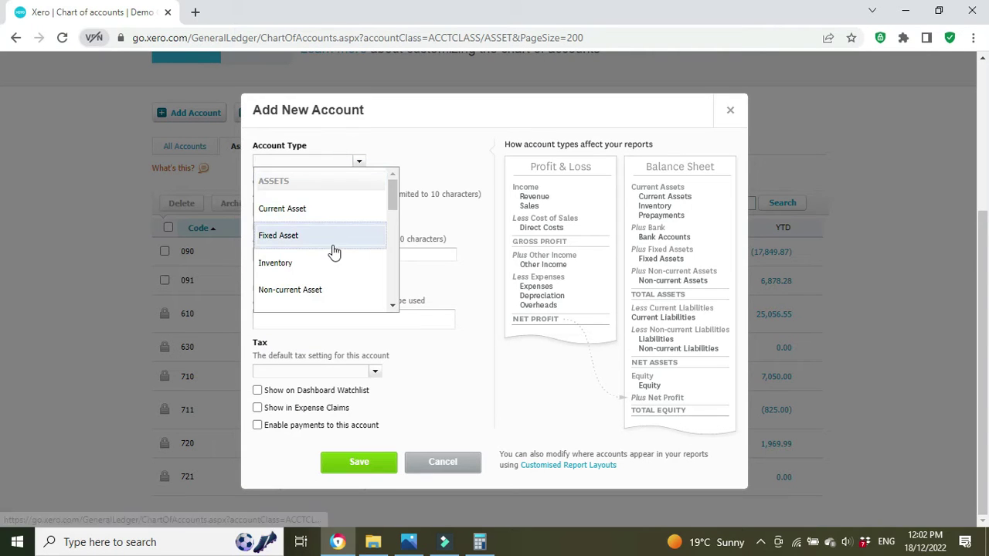
{"action": "left_click", "coordinate": [329, 238]}
{"action": "left_click", "coordinate": [287, 210]}
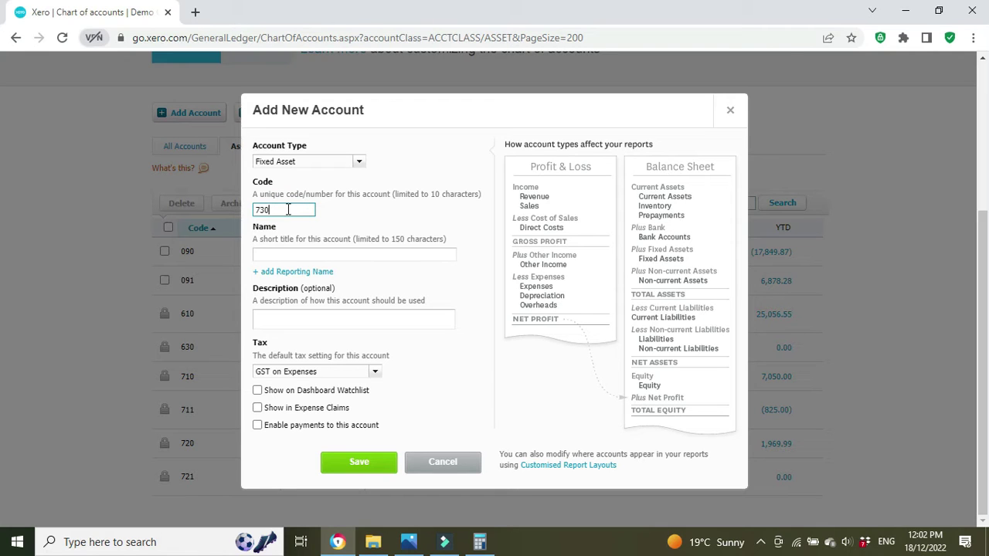
{"action": "left_click", "coordinate": [304, 253]}
{"action": "type", "text": "Motor Ve"}
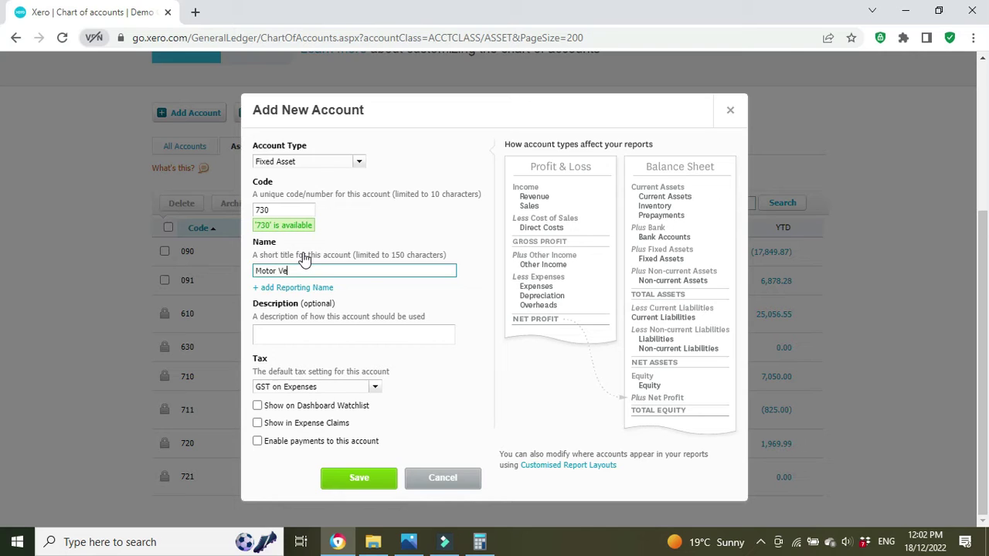
{"action": "type", "text": "hicle"}
{"action": "left_click_drag", "start_coordinate": [476, 105], "coordinate": [608, 84]}
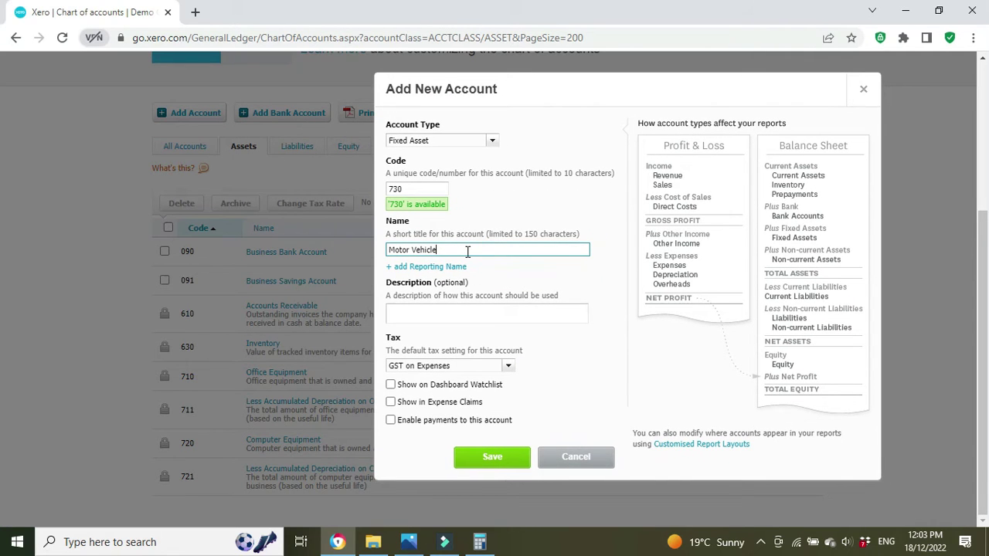
{"action": "key", "text": "Left"}
{"action": "key", "text": "Left"}
{"action": "key", "text": "Left"}
{"action": "key", "text": "Left"}
{"action": "key", "text": "Left"}
{"action": "key", "text": "Left"}
{"action": "key", "text": "Left"}
{"action": "key", "text": "Left"}
{"action": "key", "text": "Left"}
{"action": "key", "text": "Left"}
{"action": "key", "text": "Left"}
{"action": "key", "text": "Left"}
{"action": "key", "text": "Left"}
{"action": "key", "text": "BackSpace"}
{"action": "key", "text": "BackSpace"}
{"action": "key", "text": "BackSpace"}
Set the Motor Vehicle account's default tax to GST on Expenses and save the account
{"action": "left_click", "coordinate": [508, 370]}
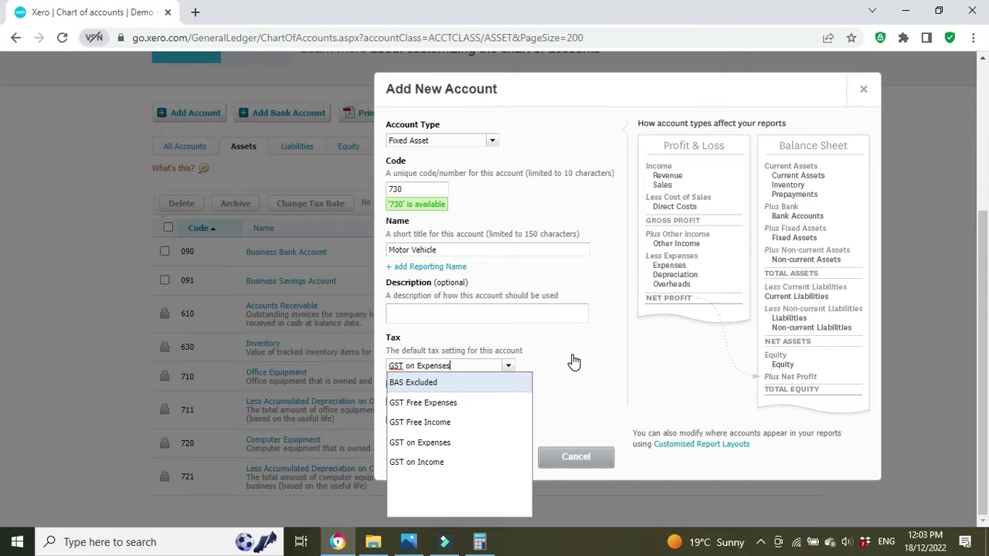
{"action": "left_click", "coordinate": [443, 449]}
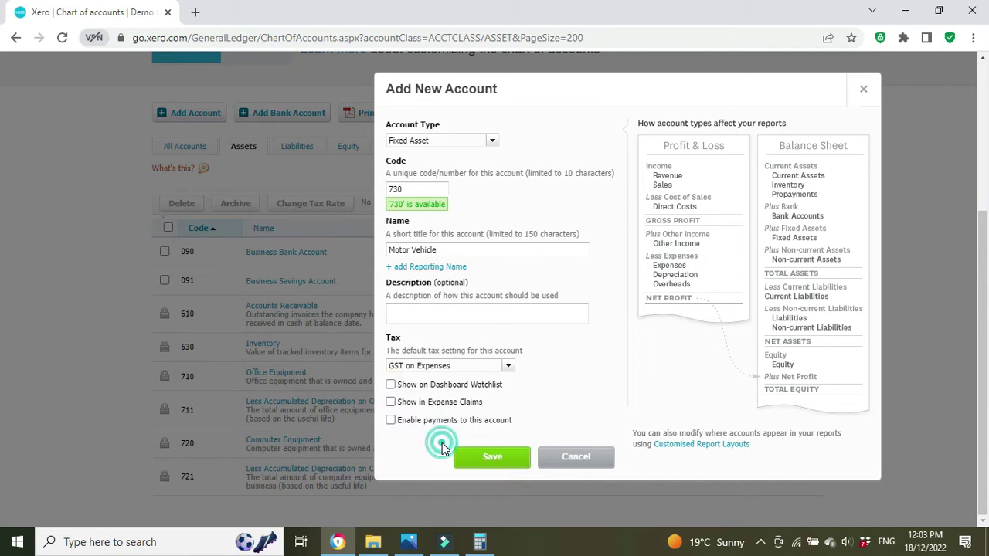
{"action": "left_click", "coordinate": [493, 457]}
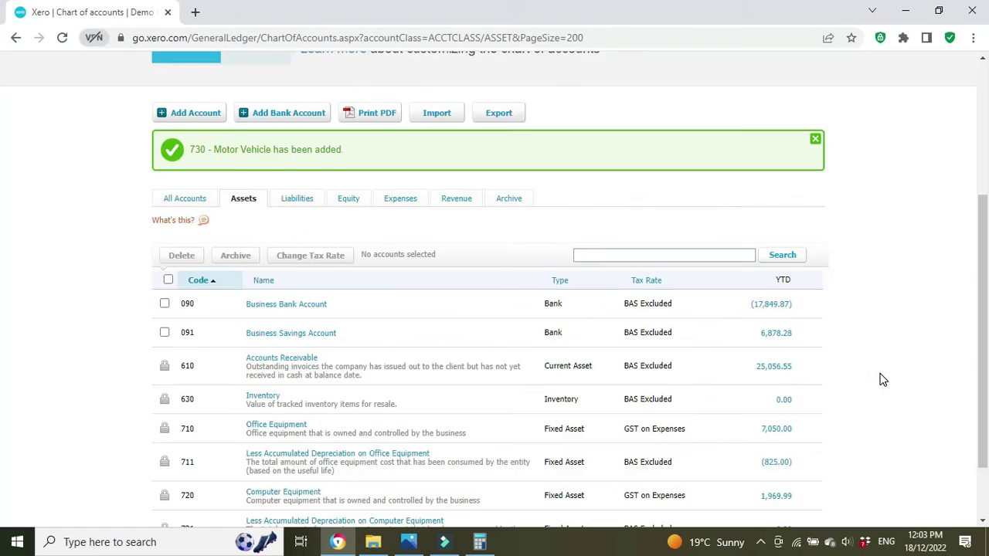
Start another Fixed Asset account with code 731 and the name Less Accumulated Depreciation on Motor Vehicles
{"action": "scroll", "coordinate": [875, 367], "scroll_direction": "down", "scroll_amount": 1}
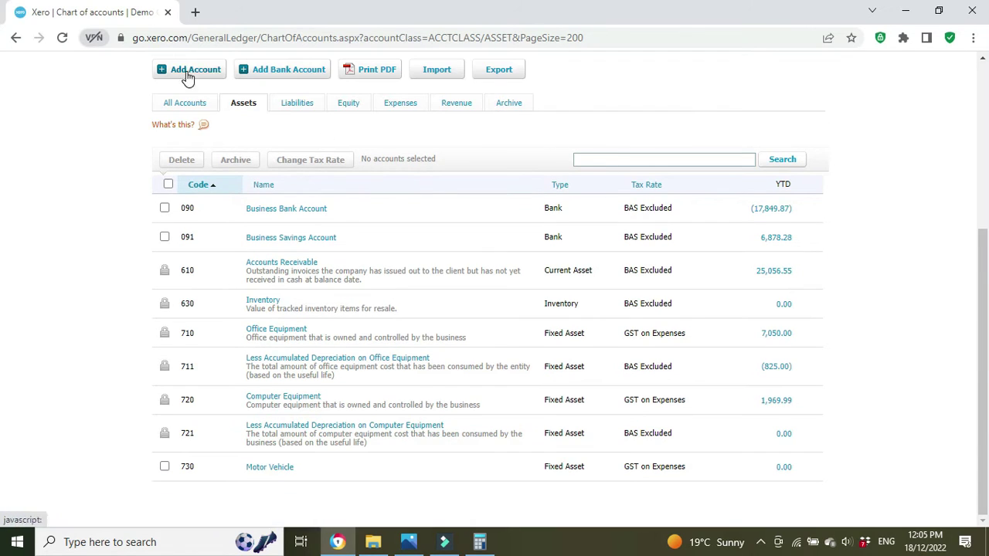
{"action": "left_click", "coordinate": [186, 75]}
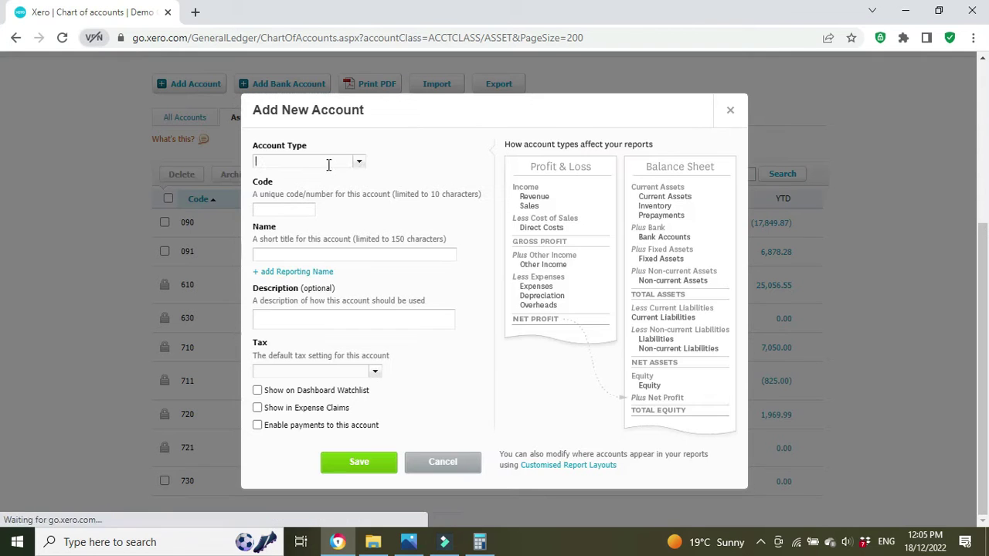
{"action": "left_click", "coordinate": [359, 163]}
{"action": "left_click", "coordinate": [315, 232]}
{"action": "left_click", "coordinate": [294, 210]}
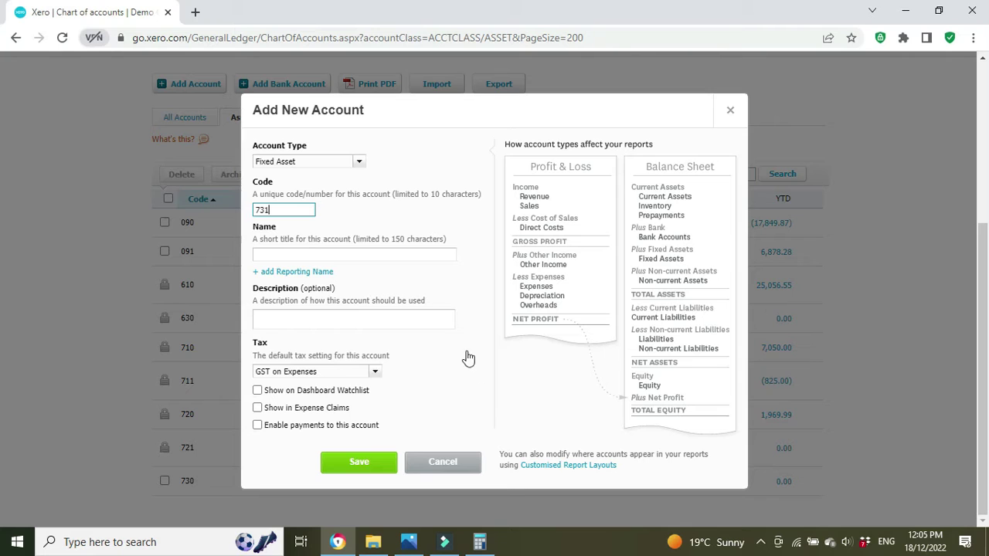
{"action": "left_click", "coordinate": [283, 254]}
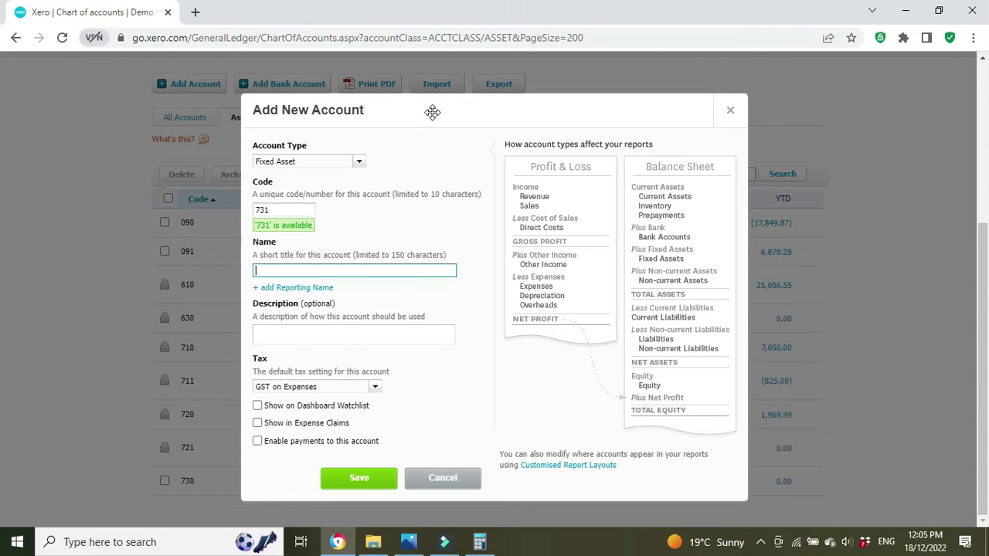
{"action": "left_click_drag", "start_coordinate": [431, 112], "coordinate": [645, 102]}
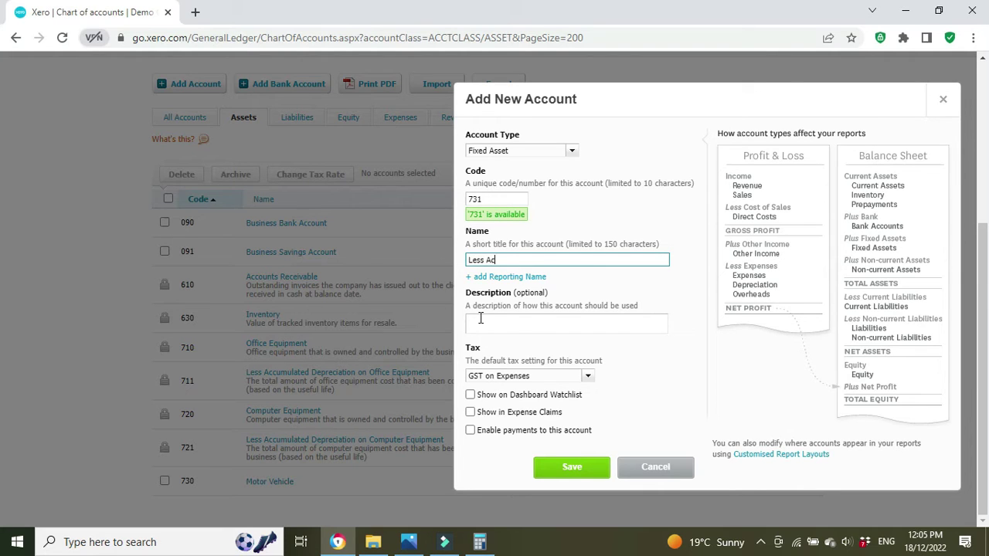
{"action": "type", "text": "cumulated Depreciation on Motor Vehicles"}
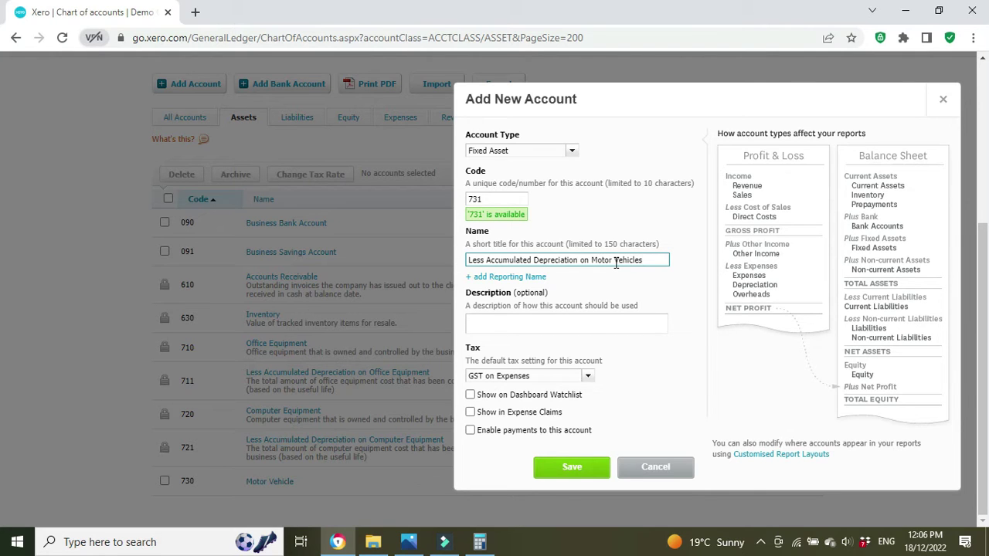
Set the accumulated depreciation account's default tax to BAS Excluded, save it, and check the list of asset accounts
{"action": "left_click", "coordinate": [589, 376]}
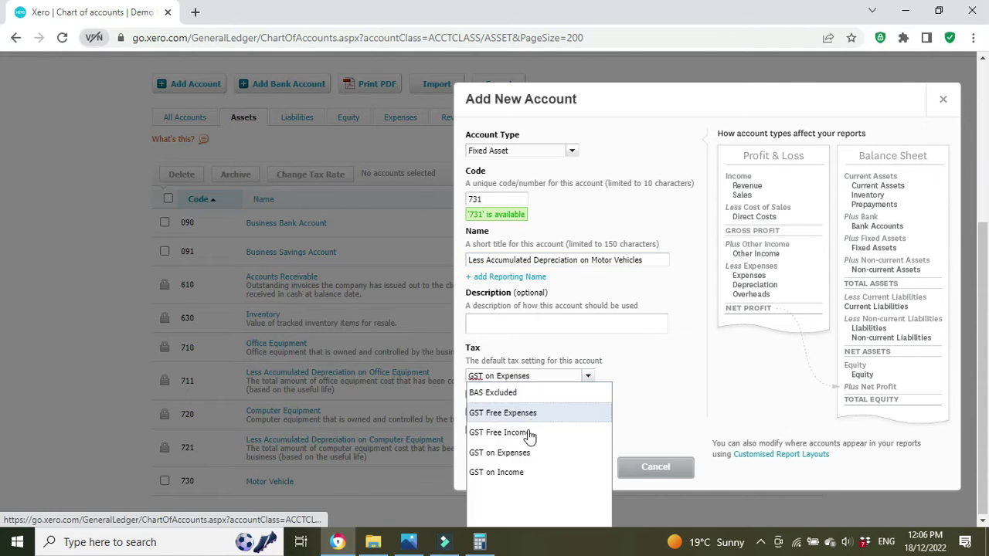
{"action": "left_click", "coordinate": [513, 392]}
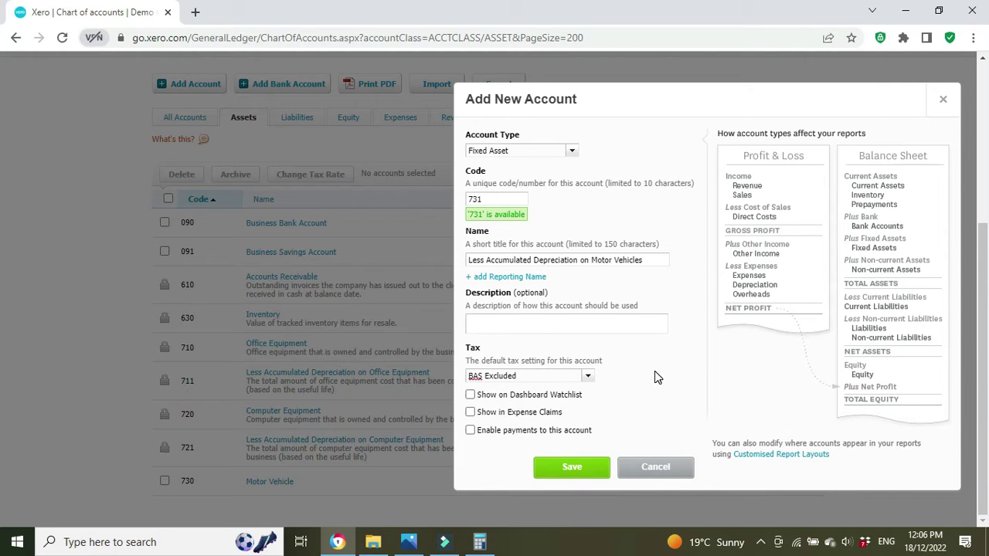
{"action": "left_click", "coordinate": [579, 464]}
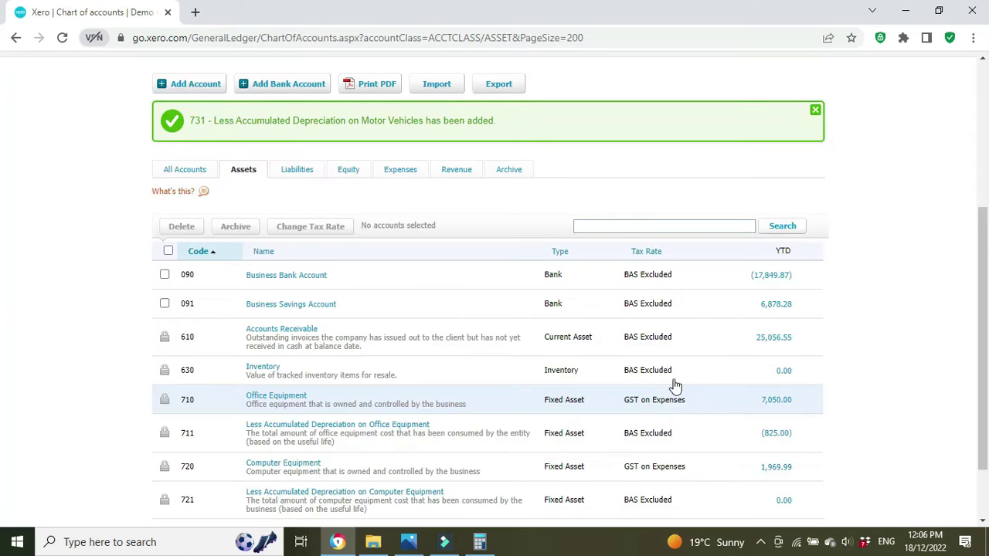
{"action": "scroll", "coordinate": [676, 381], "scroll_direction": "down", "scroll_amount": 1}
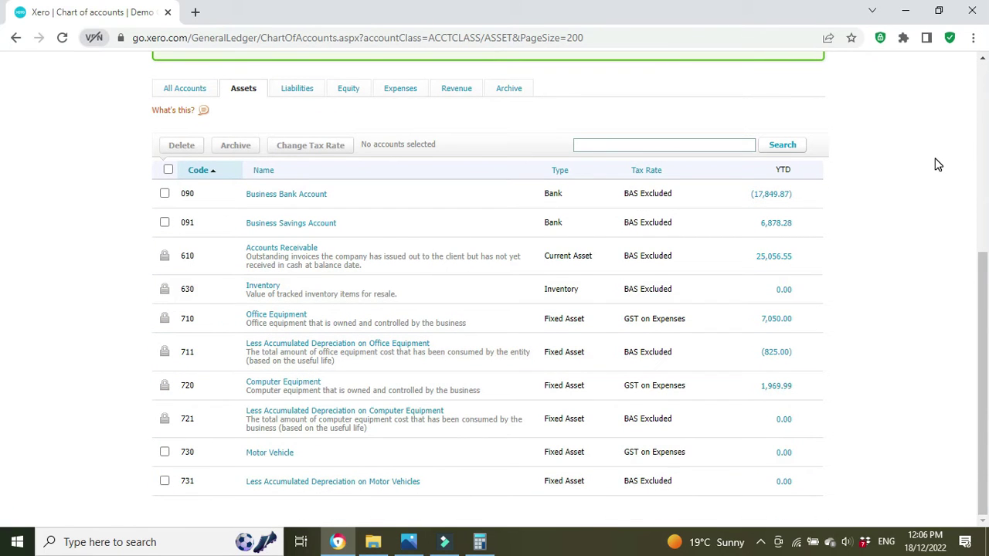
Go to the bills to pay and create a new bill
{"action": "scroll", "coordinate": [937, 165], "scroll_direction": "up", "scroll_amount": 3}
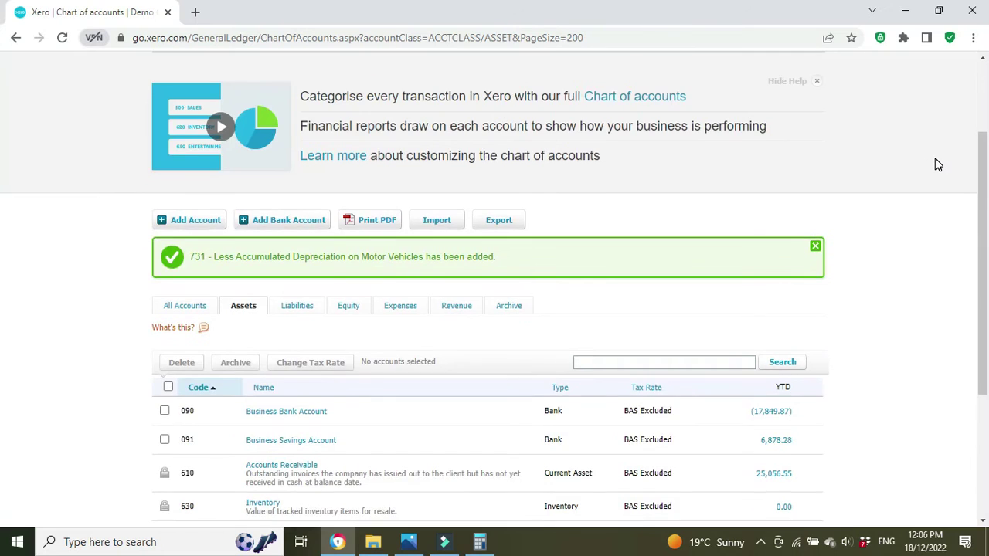
{"action": "scroll", "coordinate": [937, 164], "scroll_direction": "up", "scroll_amount": 2}
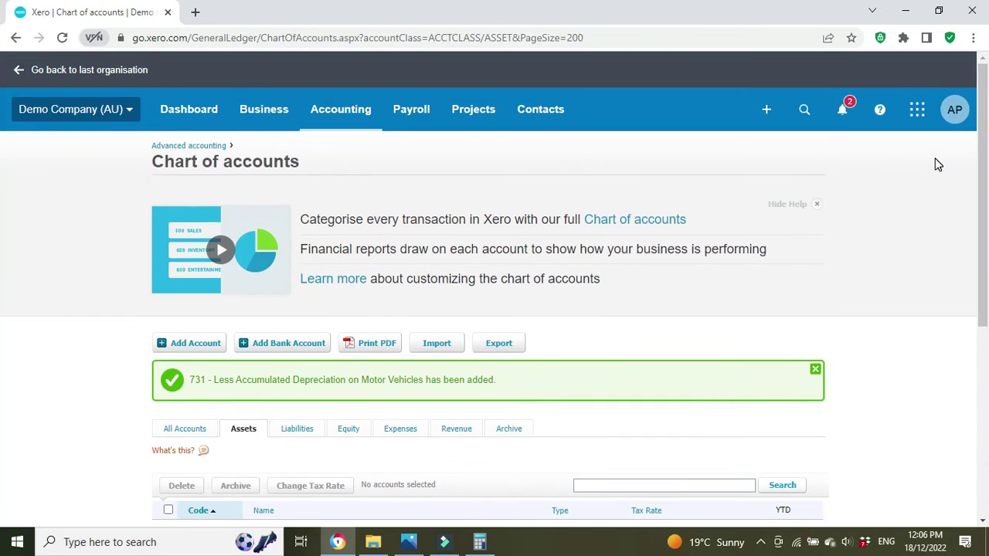
{"action": "left_click", "coordinate": [261, 114]}
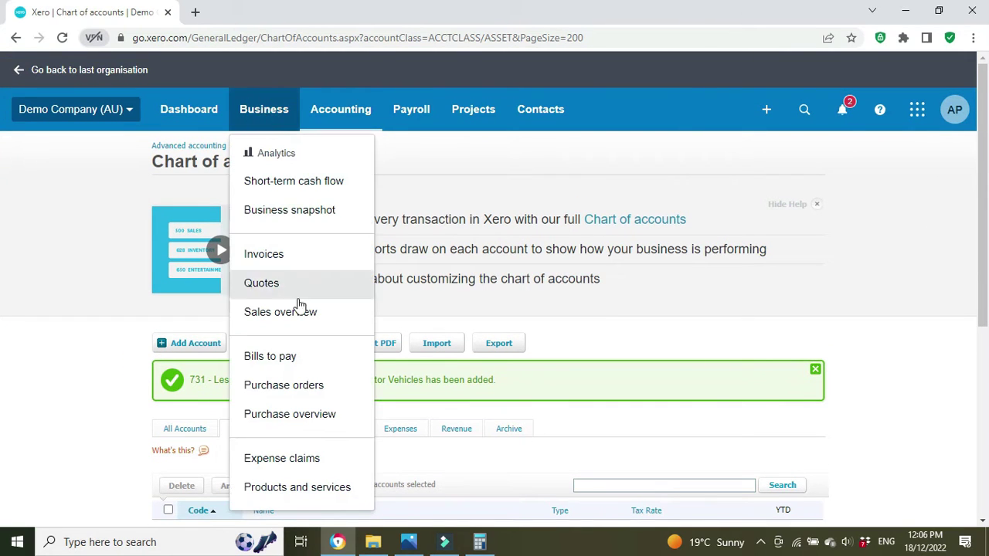
{"action": "left_click", "coordinate": [286, 359]}
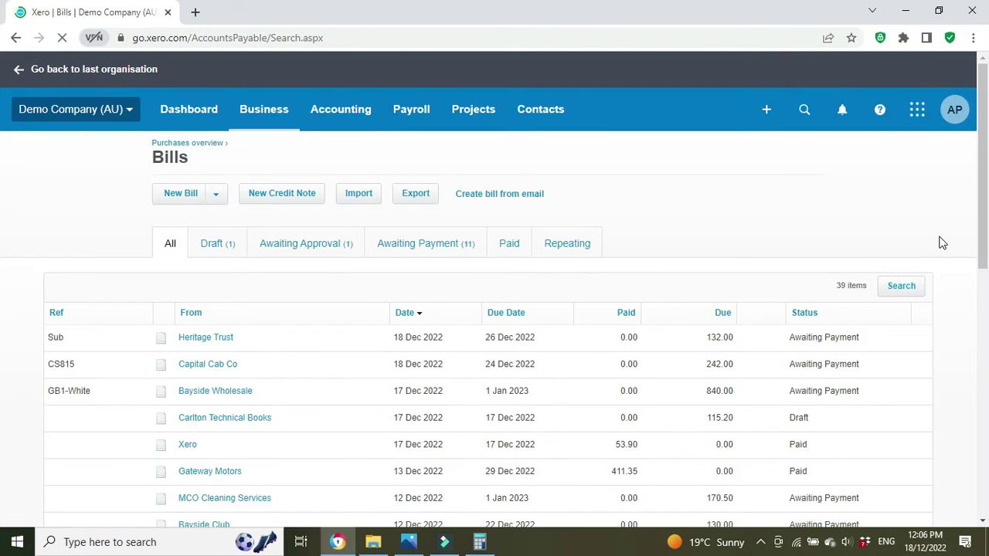
{"action": "scroll", "coordinate": [943, 242], "scroll_direction": "down", "scroll_amount": 1}
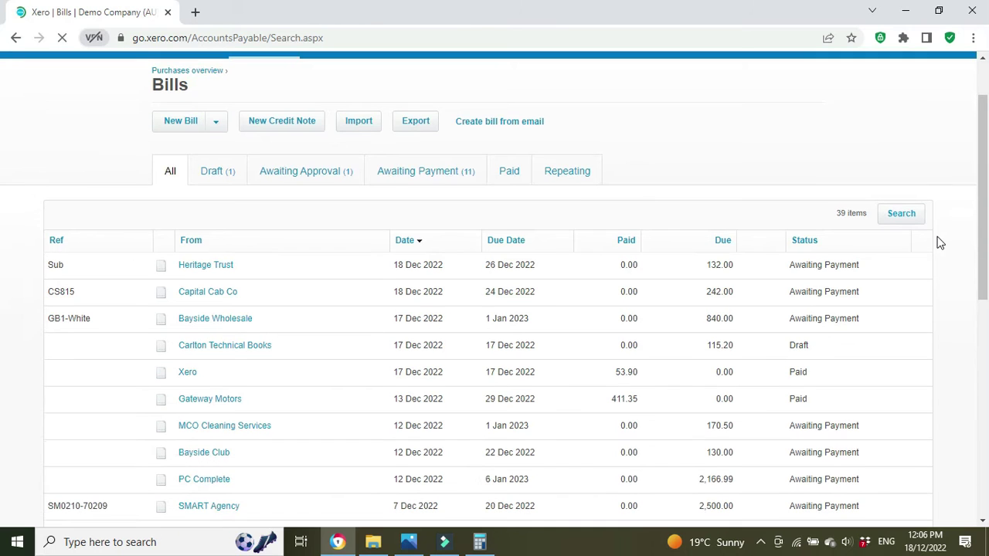
{"action": "left_click", "coordinate": [183, 123]}
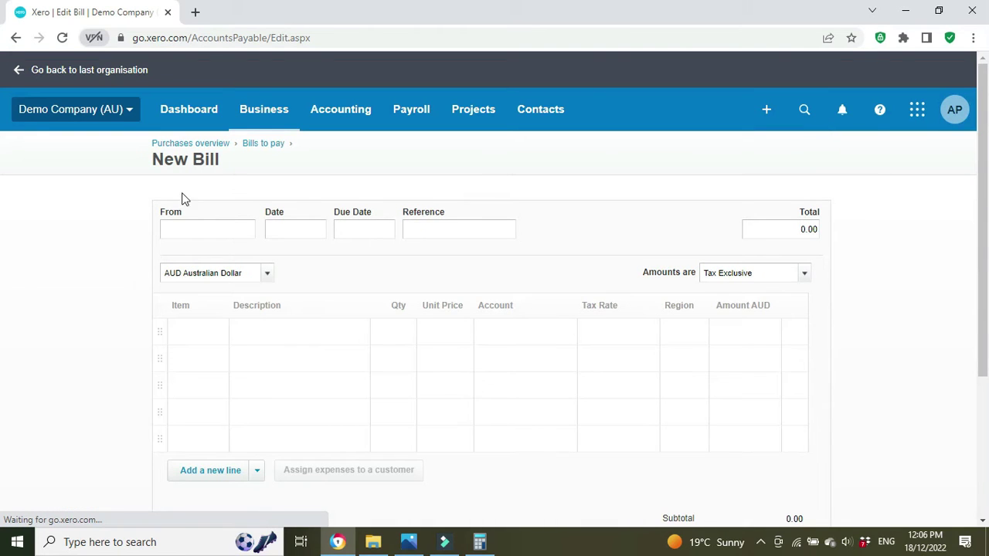
Enter Car Co as the bill's supplier and add it as a new contact
{"action": "left_click", "coordinate": [213, 232]}
{"action": "type", "text": "Car Co"}
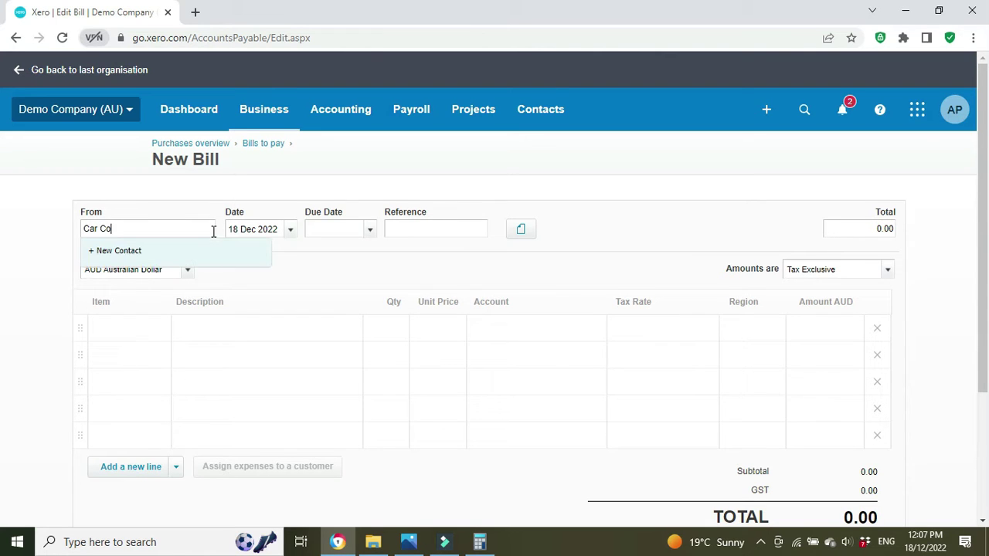
{"action": "left_click", "coordinate": [116, 255]}
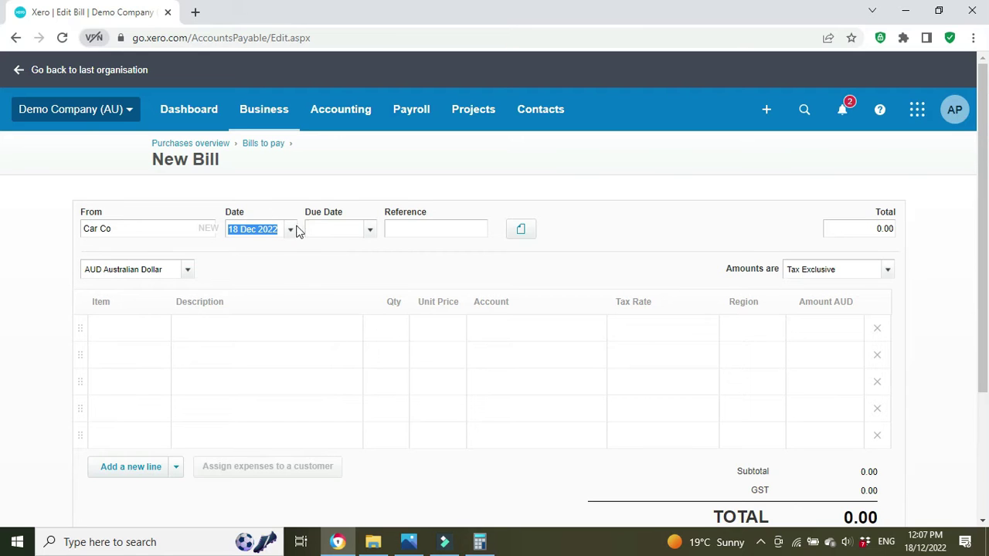
Describe the first bill line as "Puchase of new vehicle" and enter 454 as the bill's reference
{"action": "left_click", "coordinate": [234, 328]}
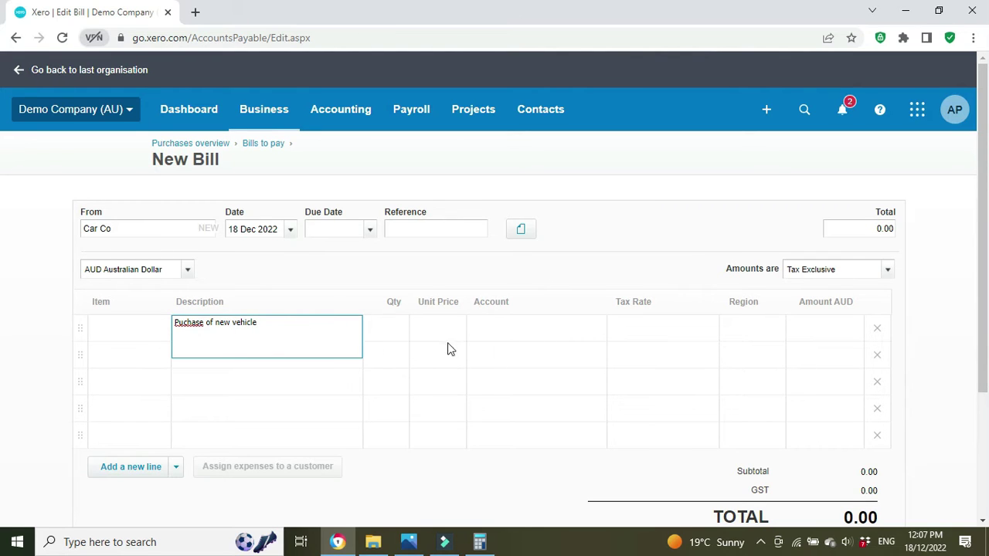
{"action": "left_click", "coordinate": [452, 228]}
{"action": "left_click", "coordinate": [452, 228]}
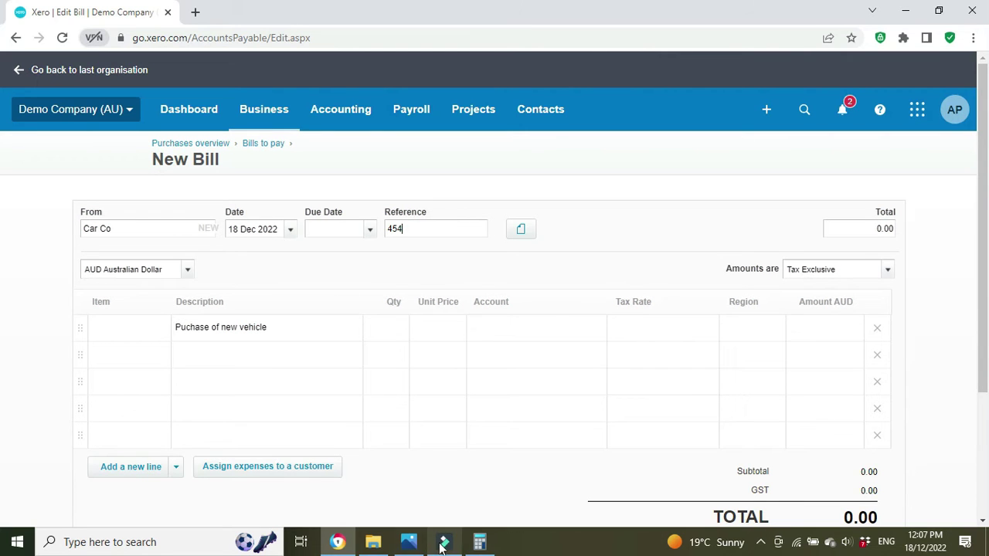
Switch to the dealer's invoice image and multiply its total GST of 2901.77 by 11 in Calculator
{"action": "left_click", "coordinate": [408, 544]}
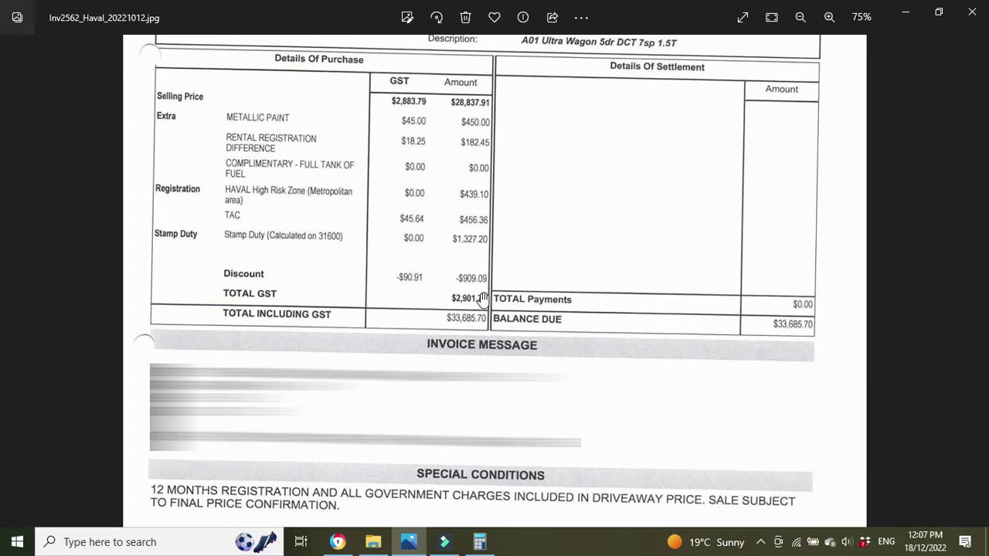
{"action": "left_click", "coordinate": [479, 541]}
{"action": "type", "text": "2901.77*11"}
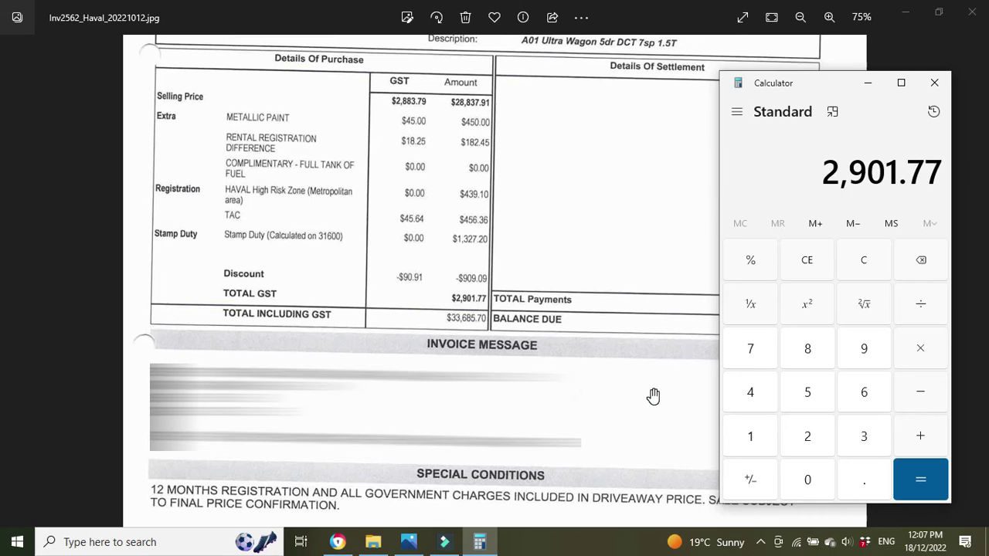
{"action": "key", "text": "Return"}
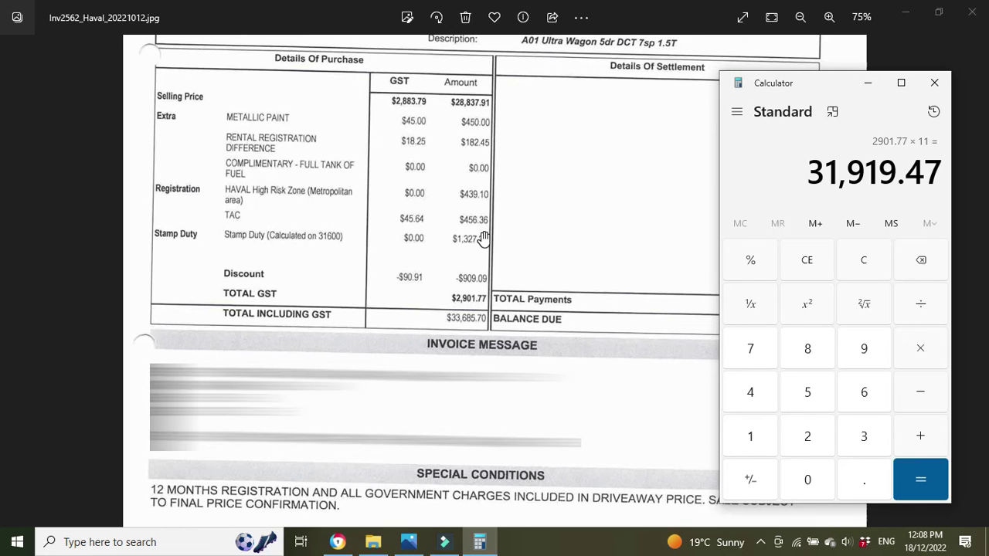
{"action": "left_click", "coordinate": [81, 216]}
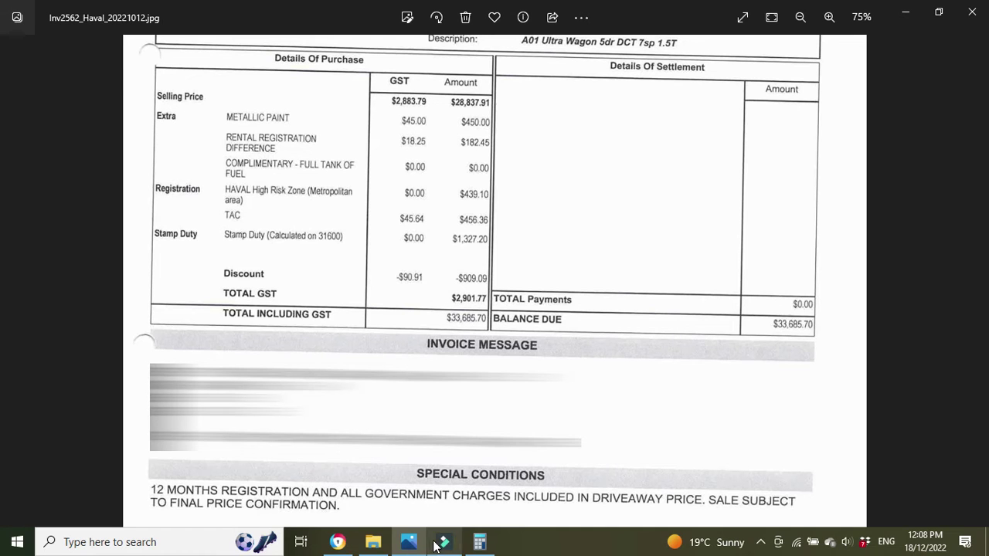
Return to the Xero bill and give the vehicle line a quantity of 1 and a unit price of 31,919.47
{"action": "left_click", "coordinate": [337, 541]}
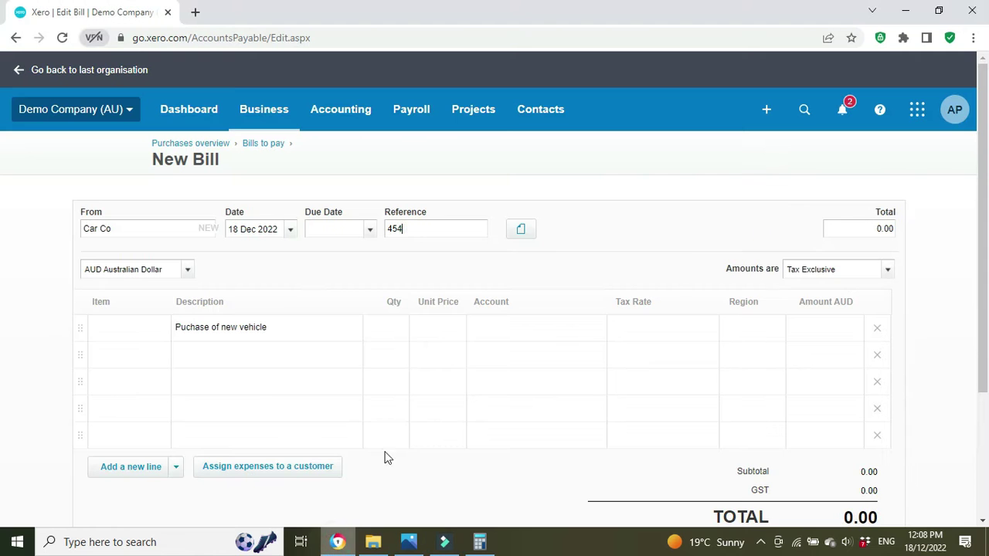
{"action": "left_click", "coordinate": [388, 326]}
{"action": "key", "text": "Tab"}
{"action": "type", "text": "2901.77"}
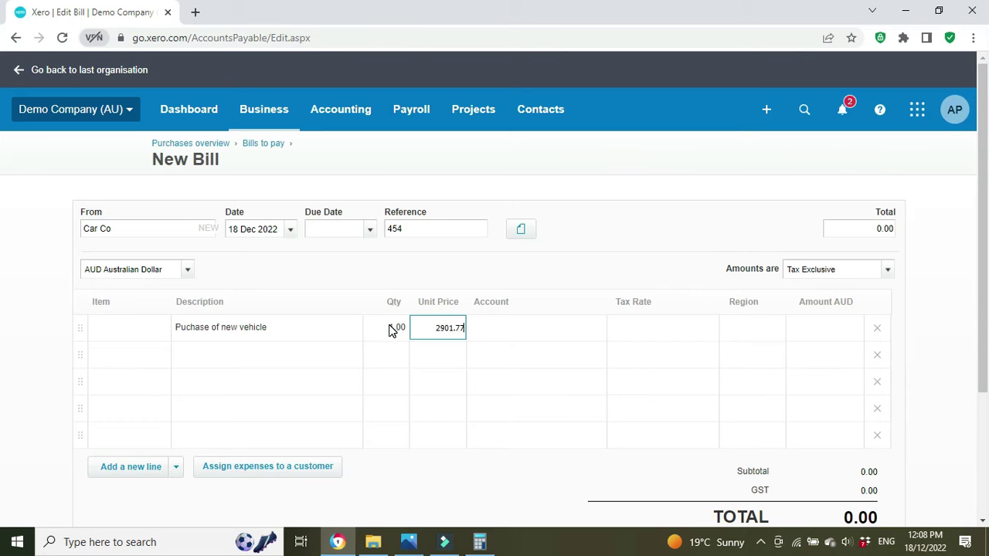
{"action": "type", "text": "9"}
{"action": "type", "text": "11"}
{"action": "key", "text": "Tab"}
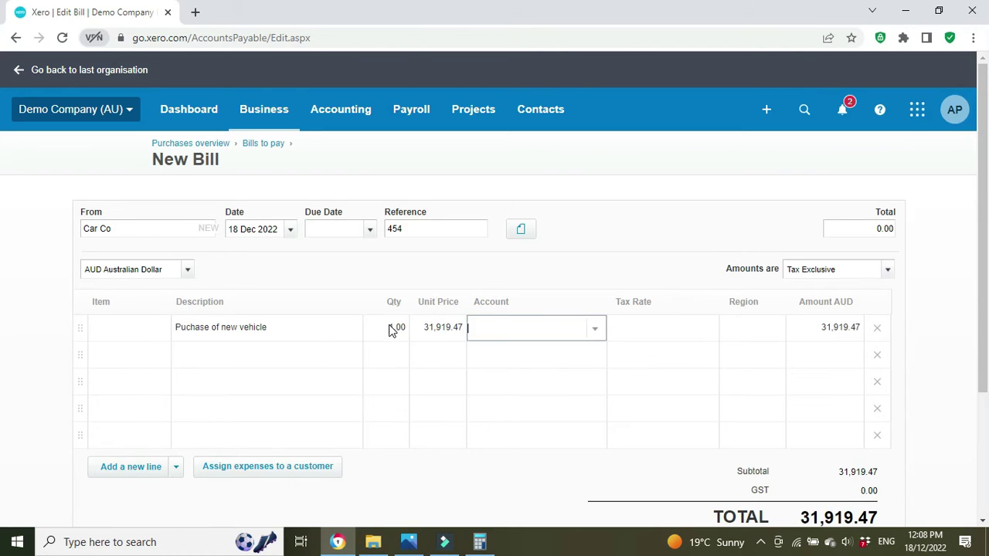
Assign the vehicle line to the account 730 - Motor Vehicle
{"action": "type", "text": "moto"}
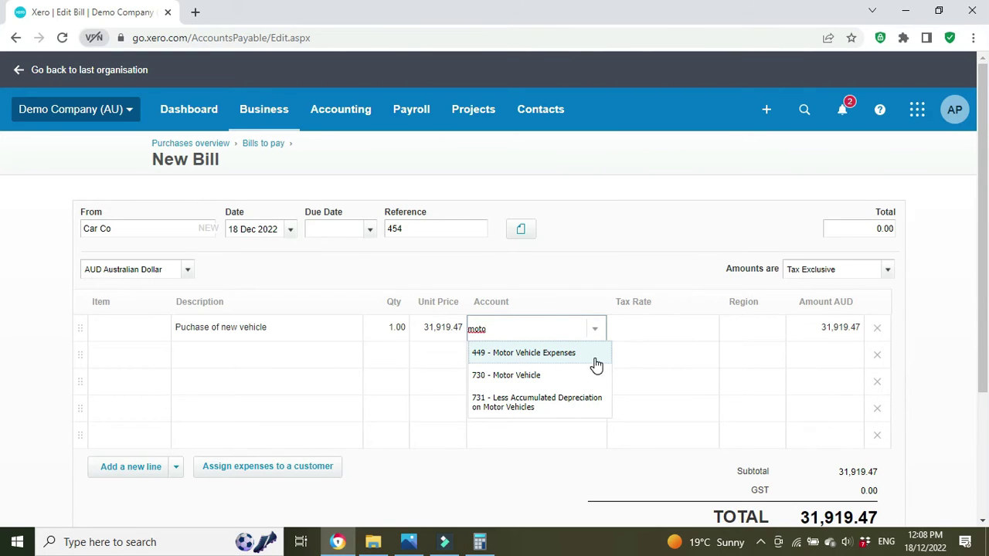
{"action": "left_click", "coordinate": [520, 380]}
{"action": "left_click", "coordinate": [932, 337]}
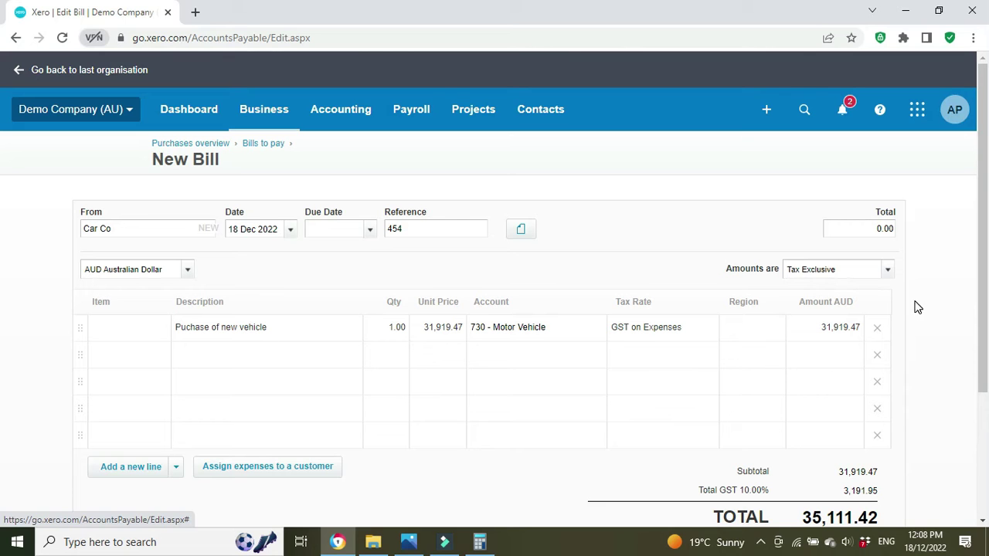
Compare the bill's GST with the dealer's invoice and set the bill's amounts to Tax Inclusive
{"action": "scroll", "coordinate": [958, 258], "scroll_direction": "down", "scroll_amount": 1}
{"action": "scroll", "coordinate": [958, 258], "scroll_direction": "down", "scroll_amount": 1}
{"action": "scroll", "coordinate": [958, 258], "scroll_direction": "up", "scroll_amount": 1}
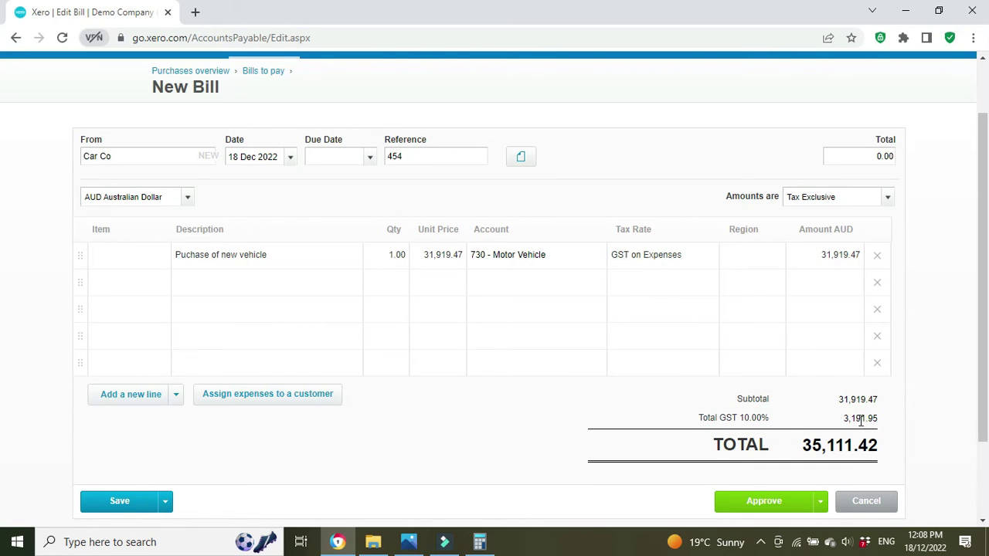
{"action": "key", "text": "alt+Tab"}
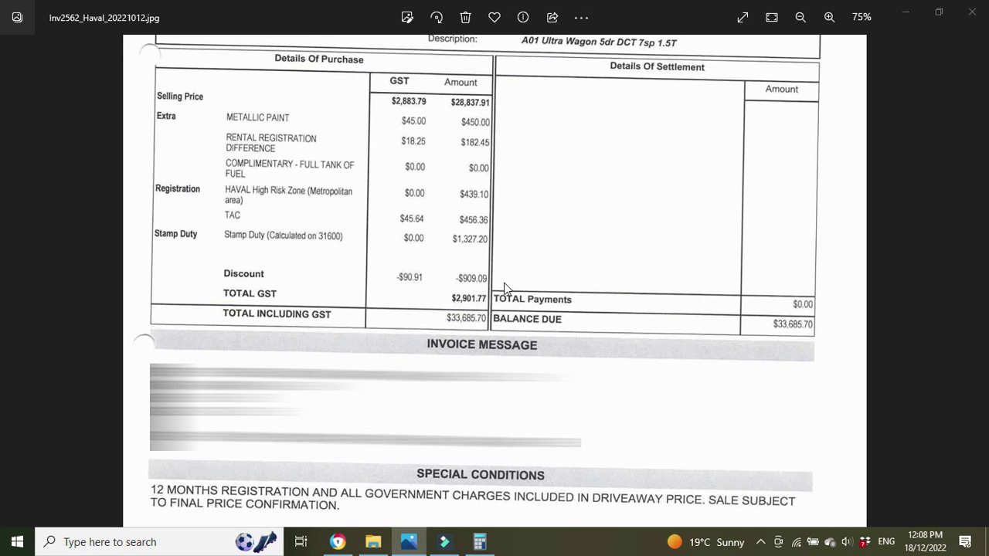
{"action": "key", "text": "alt+Tab"}
{"action": "left_click", "coordinate": [448, 261]}
{"action": "key", "text": "Tab"}
{"action": "key", "text": "Tab"}
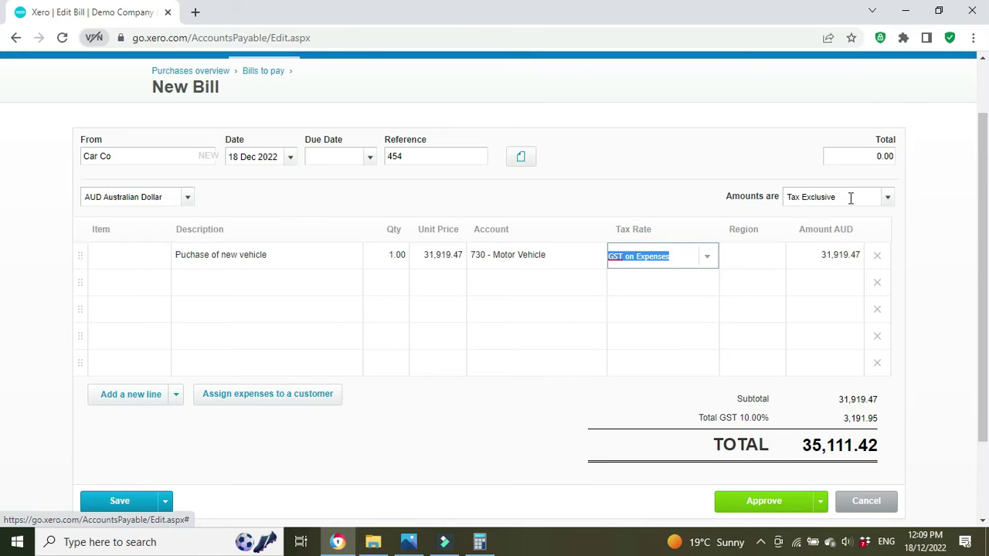
{"action": "left_click", "coordinate": [889, 198]}
{"action": "left_click", "coordinate": [863, 244]}
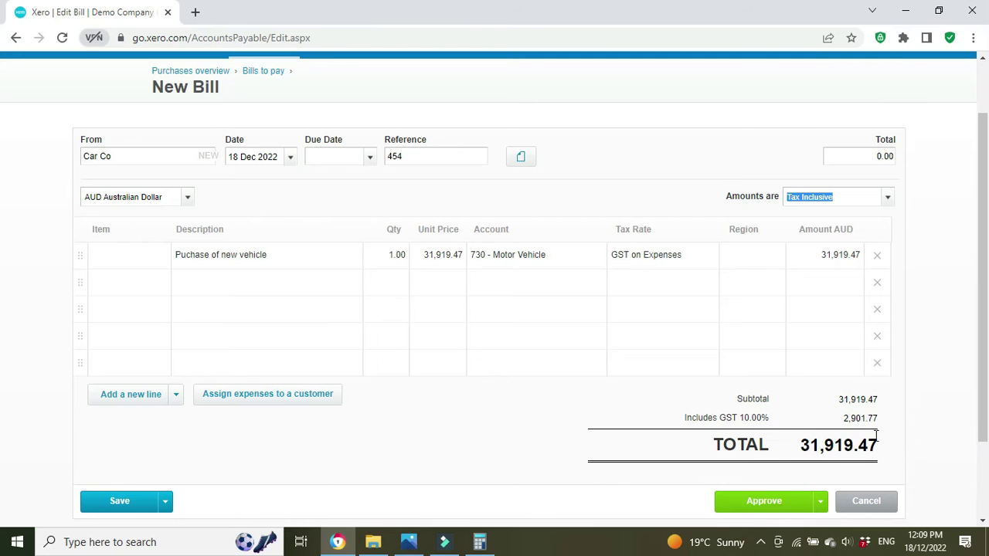
Check the bill's totals against the dealer's invoice and start a second bill line described as "Non-GST portion" with quantity 1
{"action": "key", "text": "alt+Tab"}
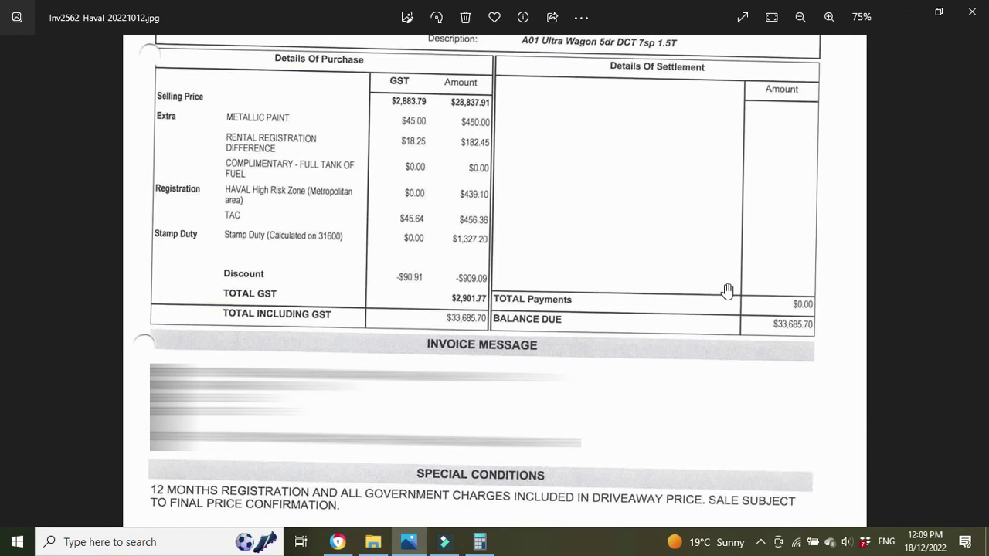
{"action": "key", "text": "alt+Tab"}
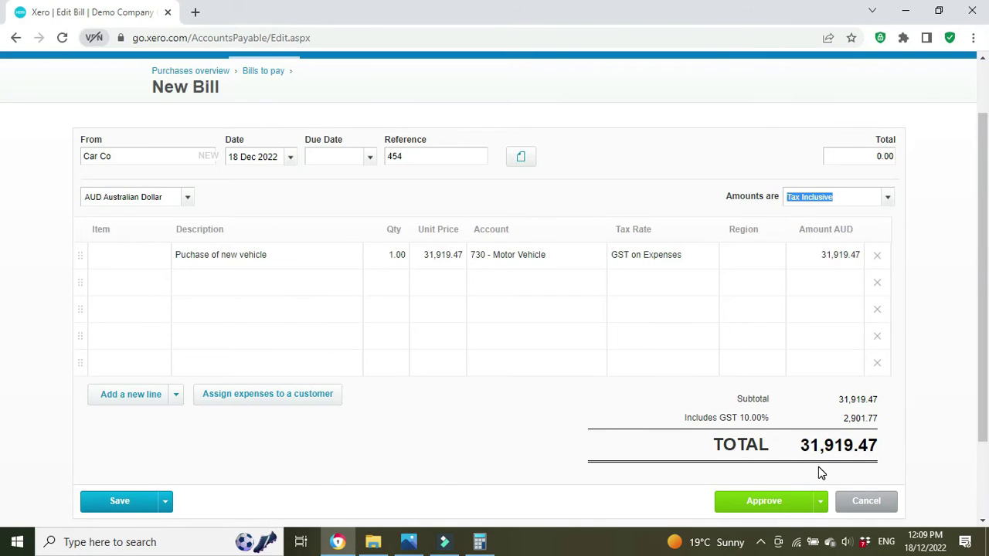
{"action": "key", "text": "alt+Tab"}
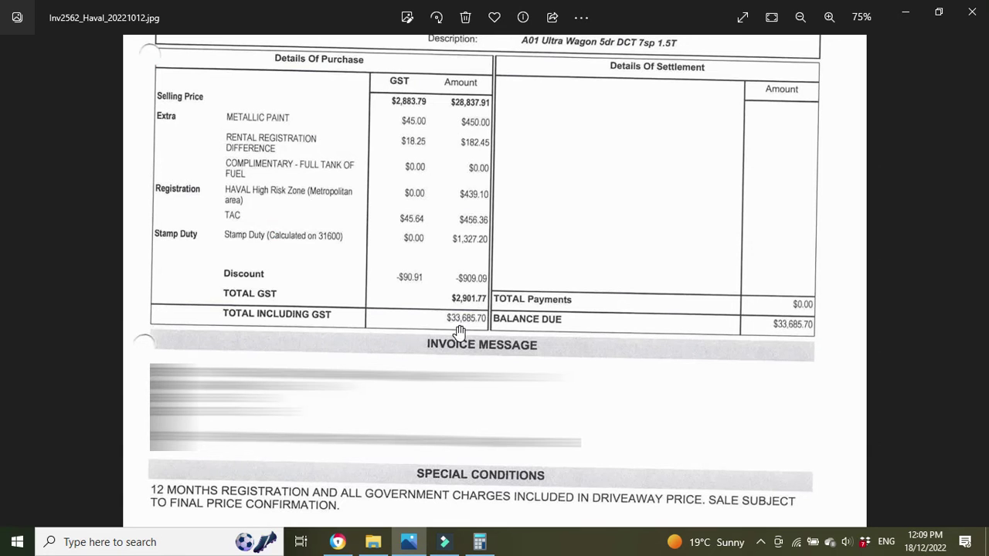
{"action": "left_click", "coordinate": [337, 542]}
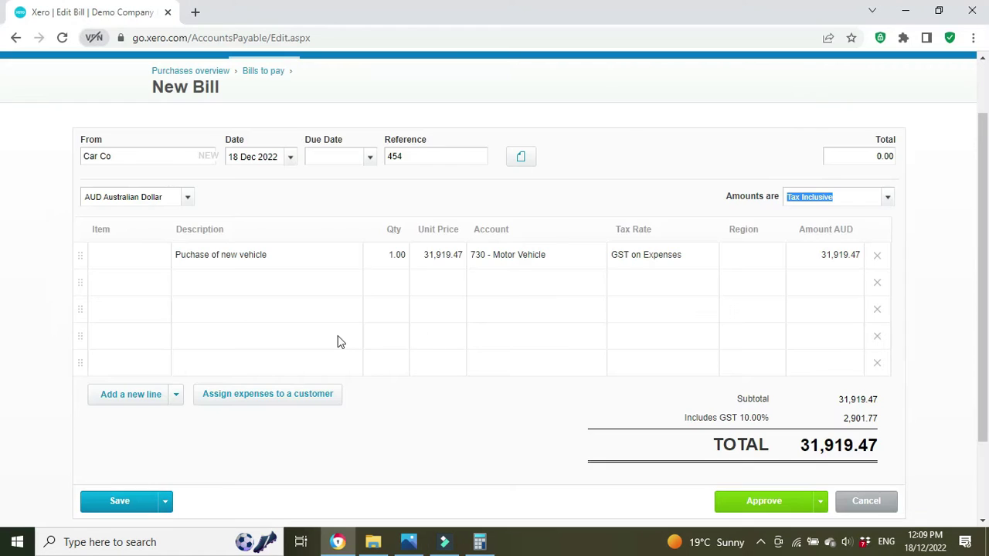
{"action": "left_click", "coordinate": [215, 287]}
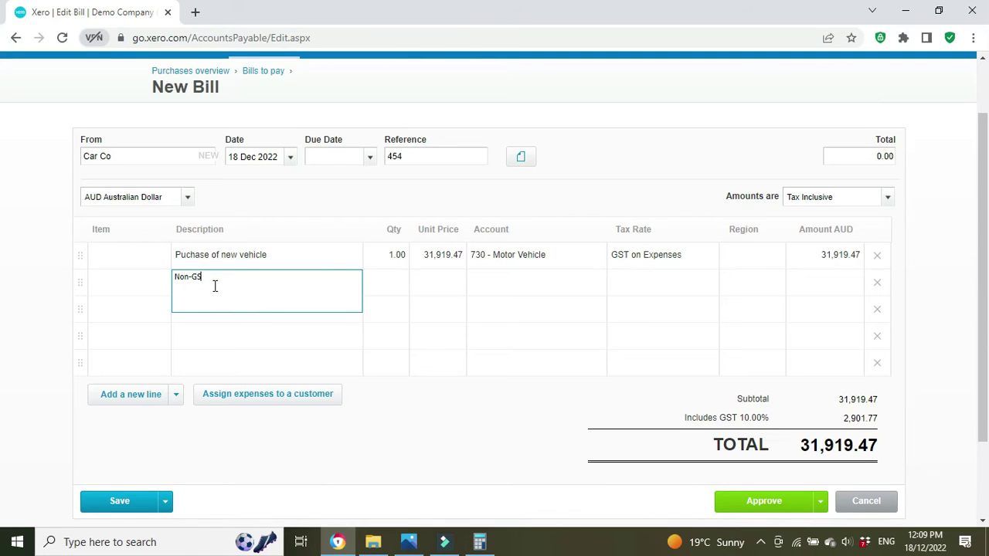
{"action": "type", "text": "Non-GST portion"}
{"action": "key", "text": "Tab"}
{"action": "type", "text": "1"}
{"action": "key", "text": "Tab"}
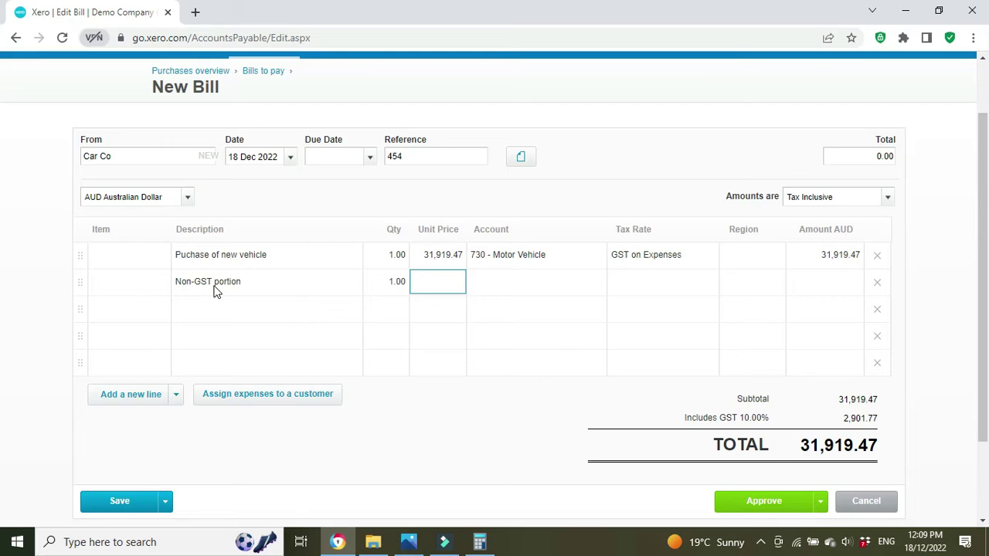
Set the Non-GST portion's unit price to 1,766.23, the invoice total of 33,685.70 less 31,919.47
{"action": "key", "text": "alt+Tab"}
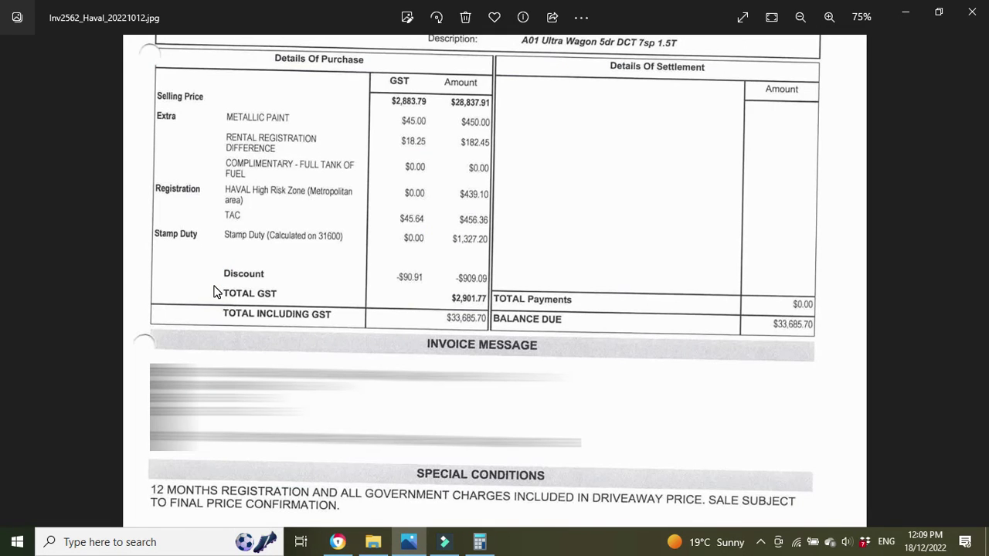
{"action": "key", "text": "alt+Tab"}
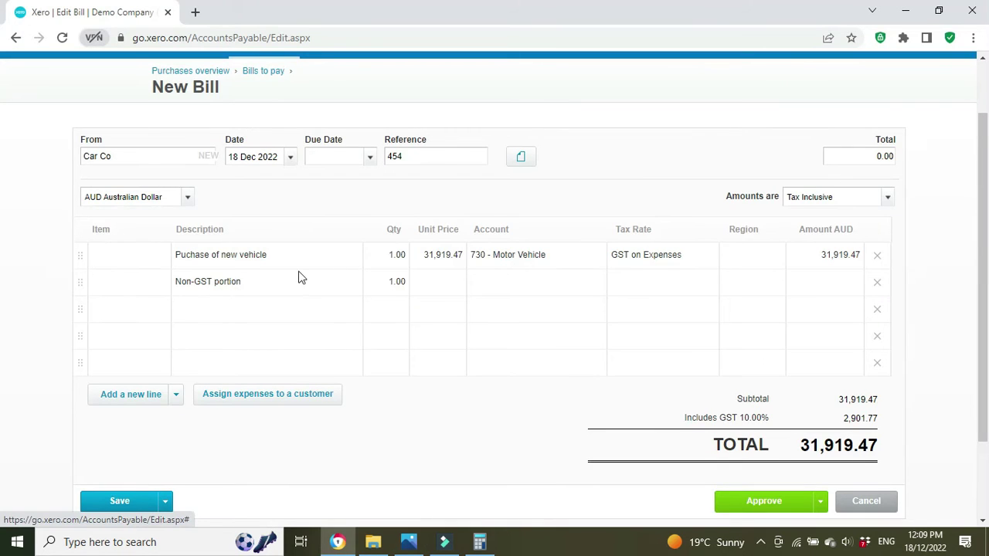
{"action": "left_click", "coordinate": [439, 284]}
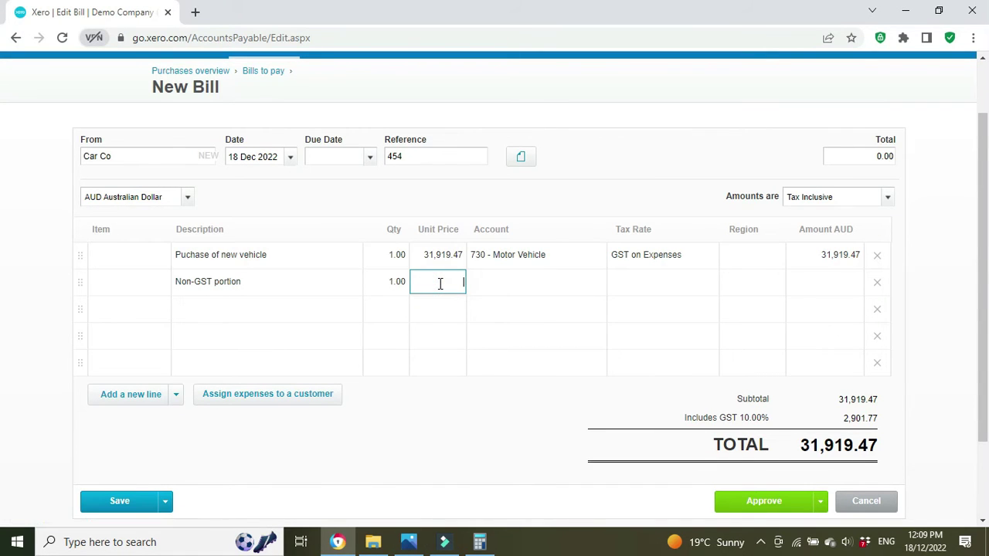
{"action": "type", "text": "33685.74"}
{"action": "type", "text": "-31"}
{"action": "type", "text": "919.47"}
{"action": "key", "text": "Tab"}
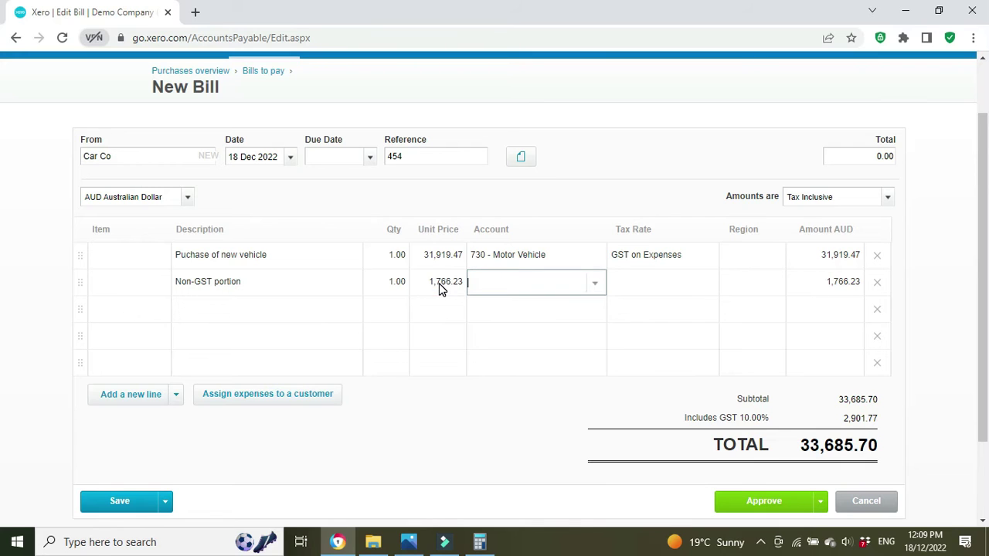
Assign the Non-GST portion line to account 730 - Motor Vehicle with the tax rate GST Free Expenses
{"action": "type", "text": "730"}
{"action": "key", "text": "Tab"}
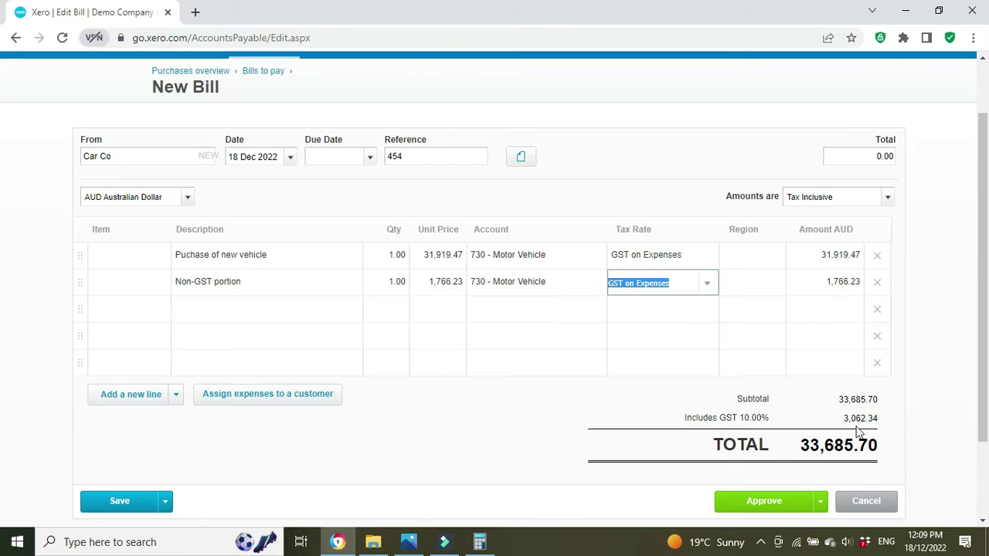
{"action": "left_click", "coordinate": [705, 285]}
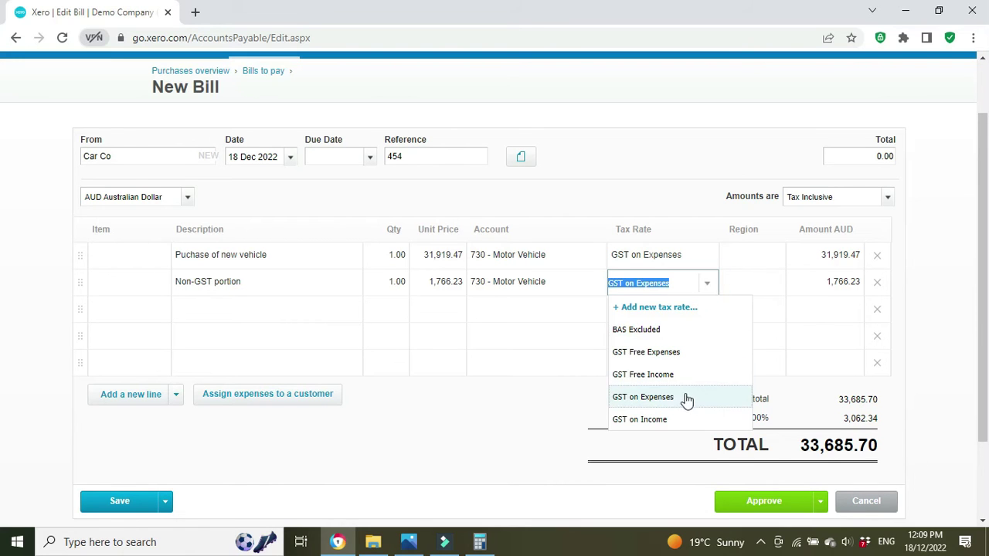
{"action": "left_click", "coordinate": [649, 353]}
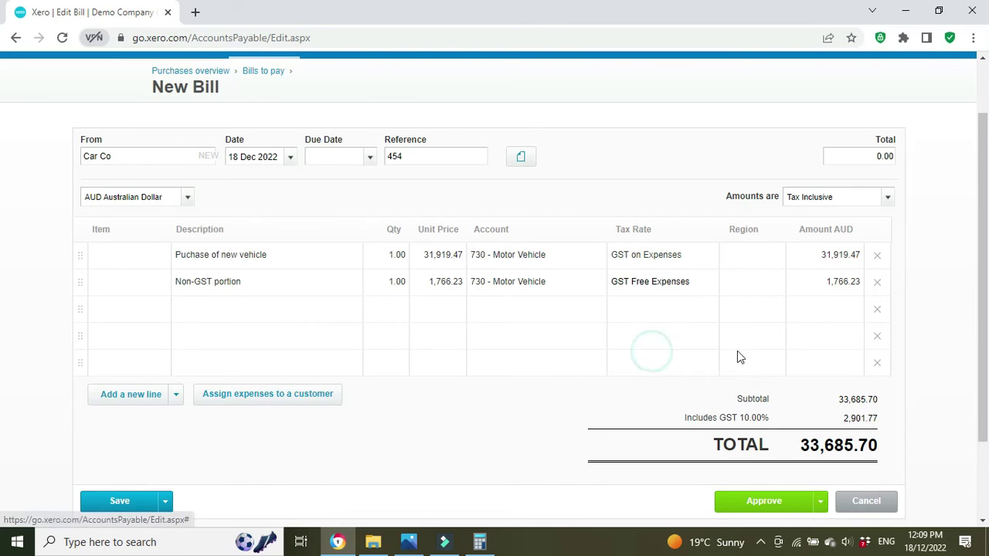
{"action": "left_click", "coordinate": [956, 328]}
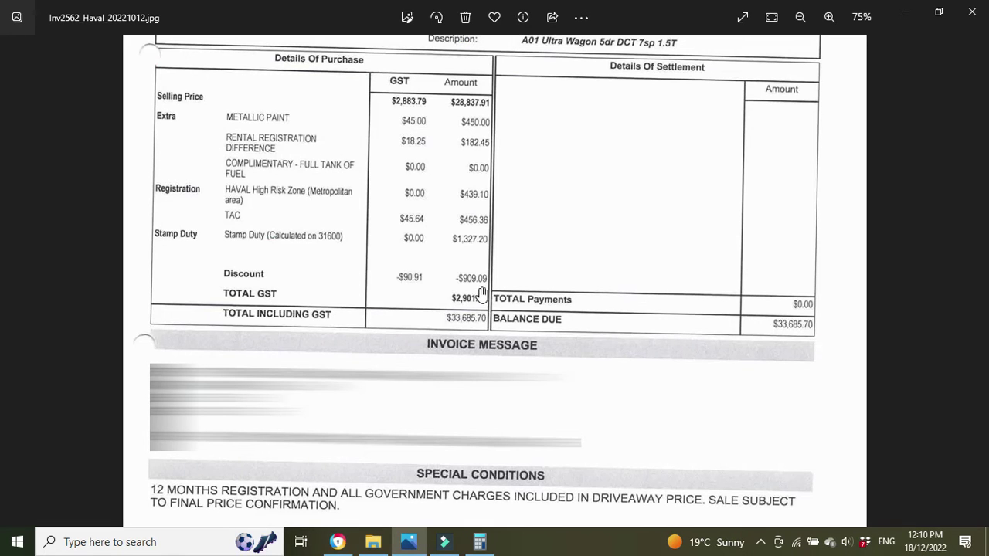
Check the bill's GST and total against the dealer's invoice and try to approve the bill
{"action": "key", "text": "alt+Tab"}
{"action": "left_click", "coordinate": [937, 322]}
{"action": "scroll", "coordinate": [940, 322], "scroll_direction": "down", "scroll_amount": 1}
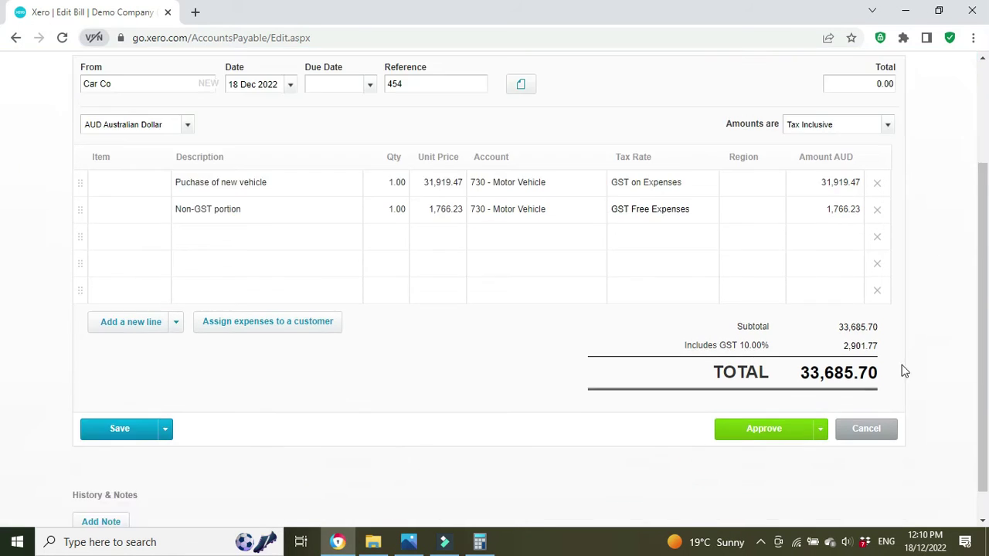
{"action": "left_click", "coordinate": [749, 430]}
Set the bill's due date to 18 Dec 2022 and approve the bill
{"action": "left_click", "coordinate": [380, 309]}
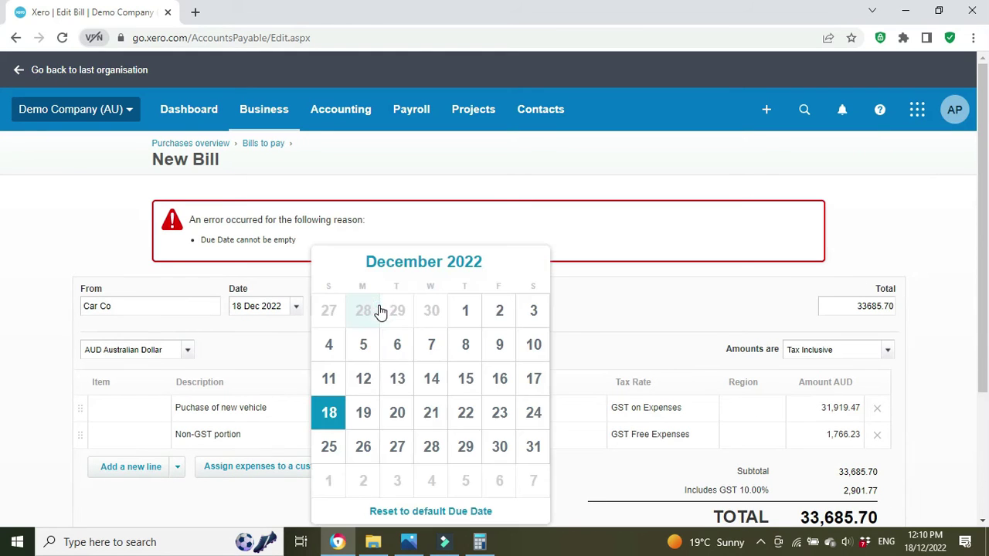
{"action": "left_click", "coordinate": [329, 410]}
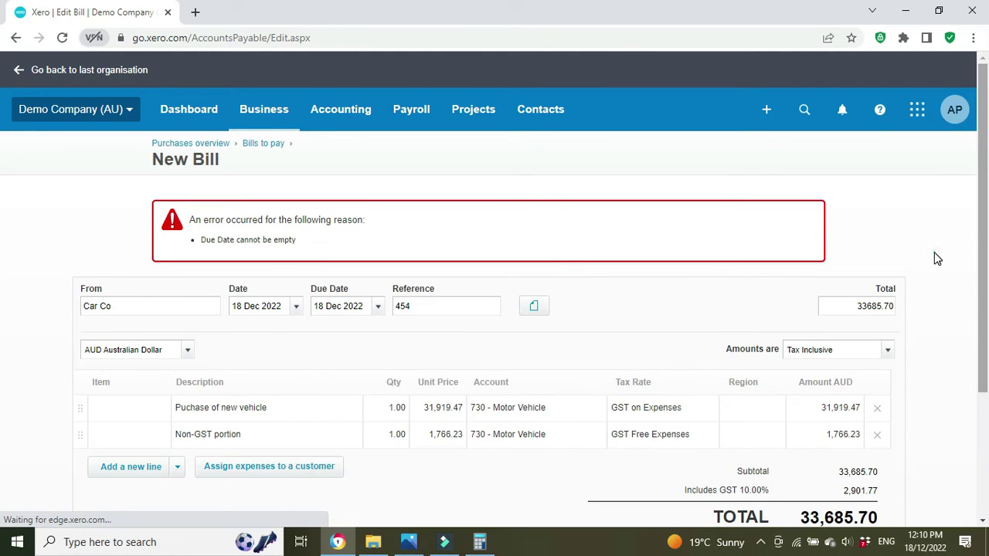
{"action": "scroll", "coordinate": [931, 258], "scroll_direction": "down", "scroll_amount": 3}
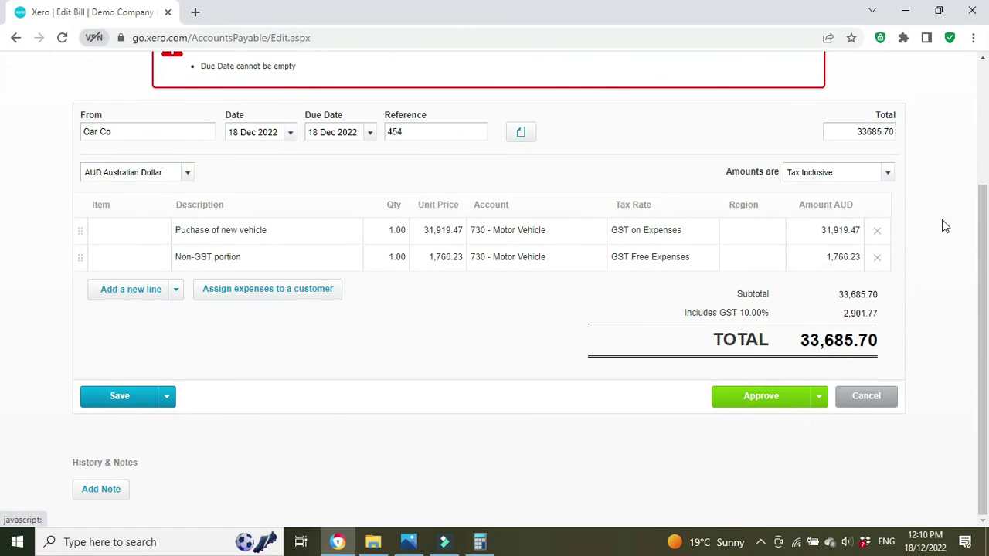
{"action": "left_click", "coordinate": [763, 398]}
Open the Balance Sheet report in a duplicate browser tab, keeping the approved bill open in its own tab
{"action": "scroll", "coordinate": [688, 220], "scroll_direction": "up", "scroll_amount": 3}
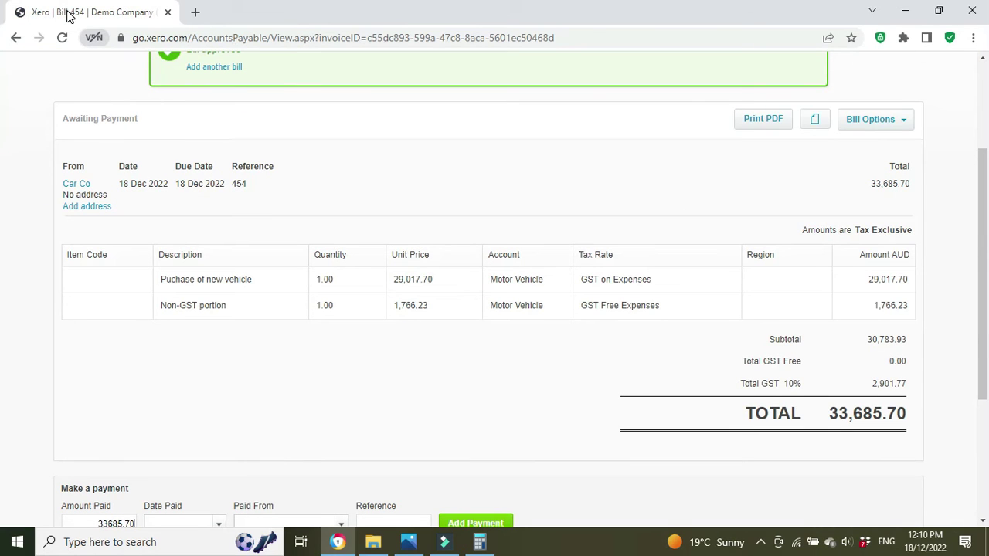
{"action": "right_click", "coordinate": [126, 12]}
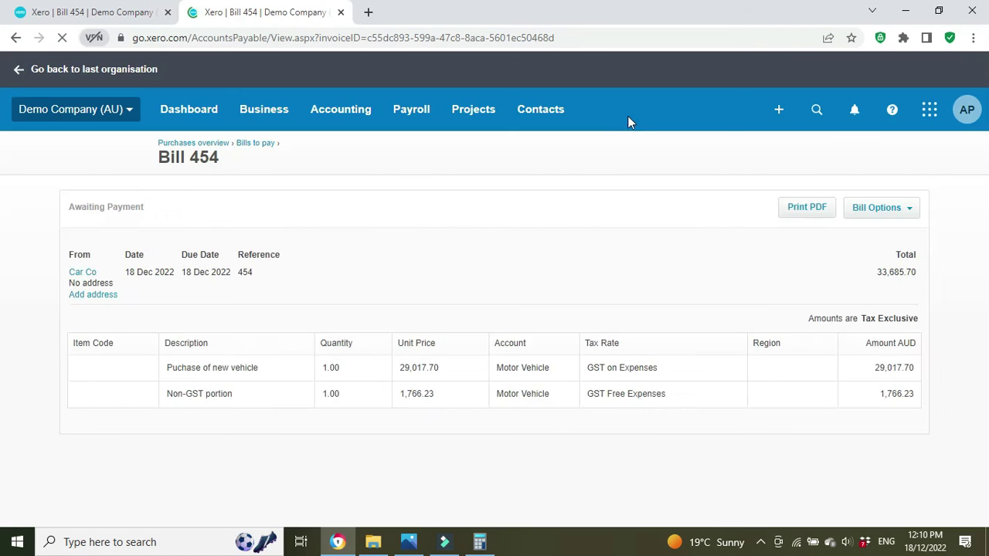
{"action": "scroll", "coordinate": [627, 117], "scroll_direction": "down", "scroll_amount": 2}
{"action": "scroll", "coordinate": [464, 147], "scroll_direction": "up", "scroll_amount": 2}
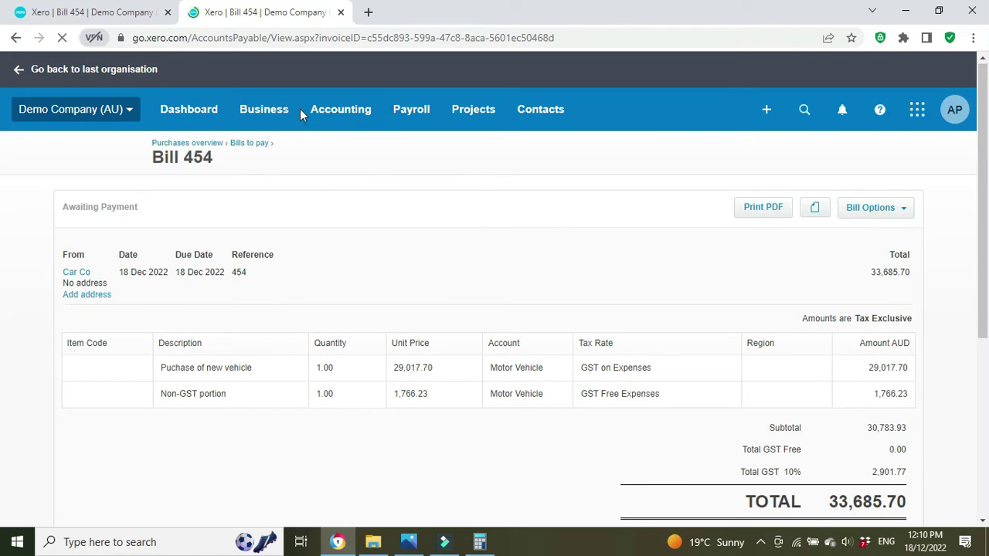
{"action": "left_click", "coordinate": [341, 113]}
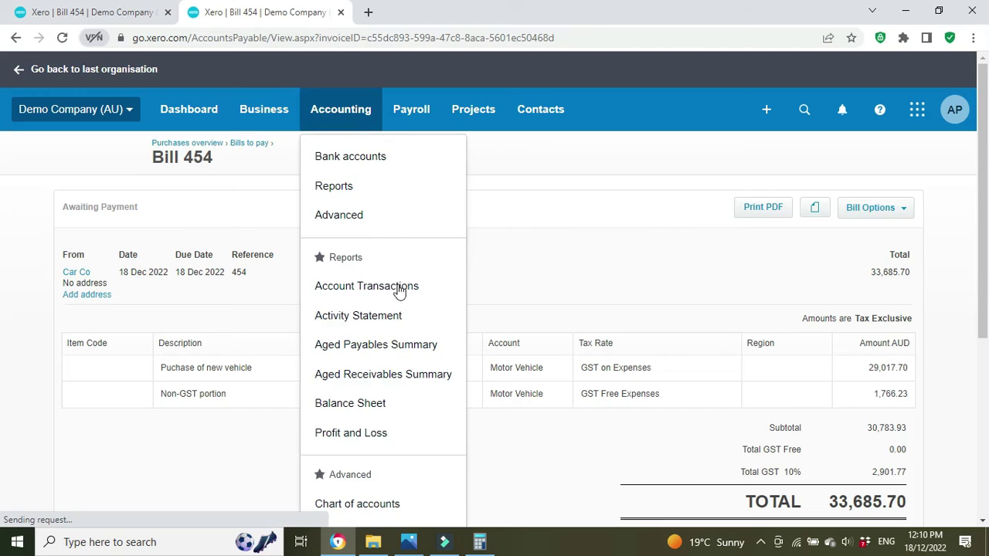
{"action": "left_click", "coordinate": [375, 406]}
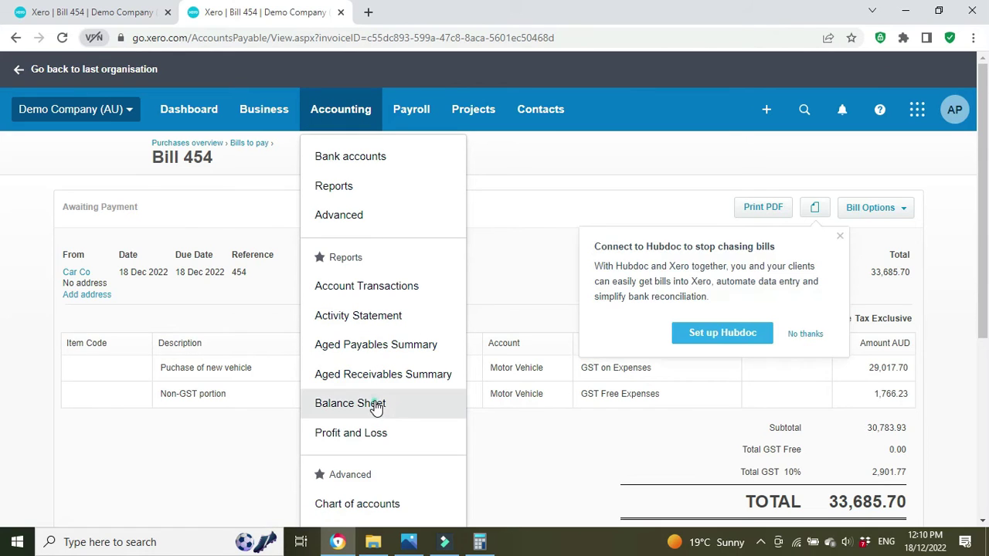
Switch to the dealer's invoice and use Calculator to subtract the GST of 2,901.77 from the invoice total of 33,685.70
{"action": "left_click", "coordinate": [410, 544]}
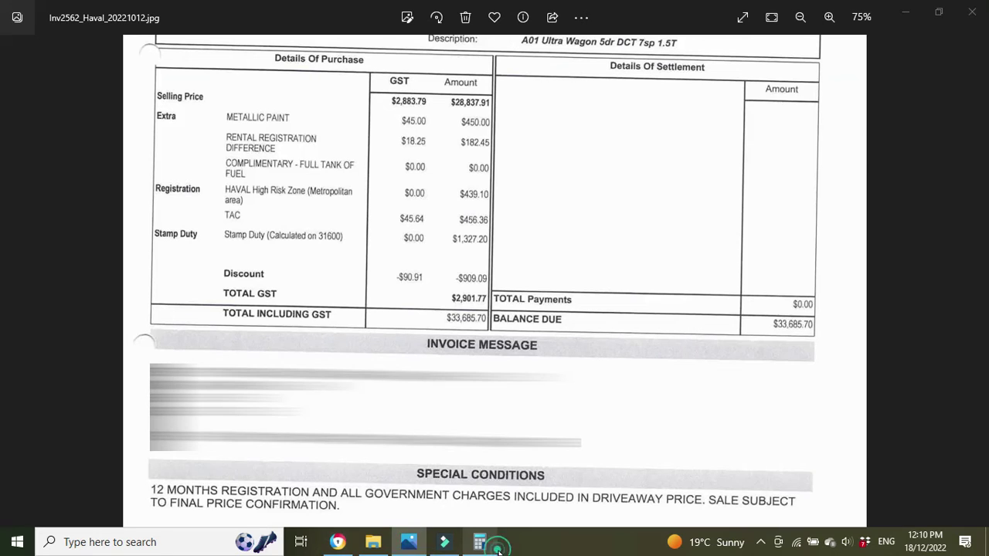
{"action": "left_click", "coordinate": [480, 542]}
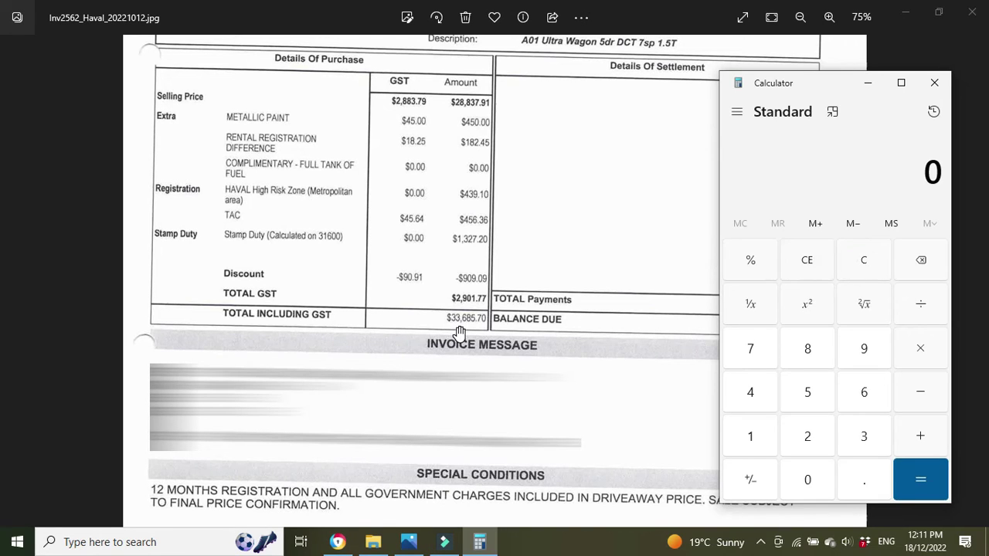
{"action": "type", "text": "33,685."}
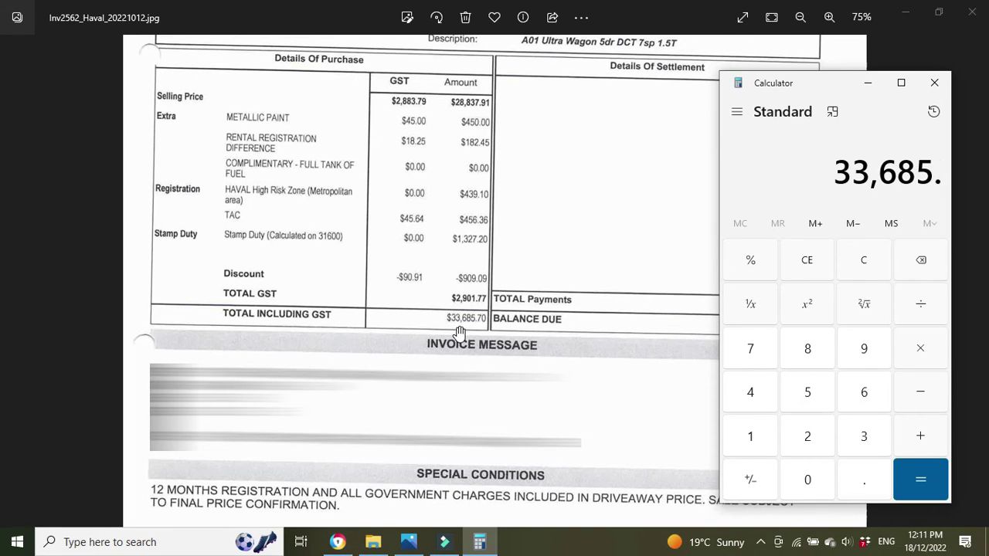
{"action": "type", "text": "70"}
{"action": "key", "text": "minus"}
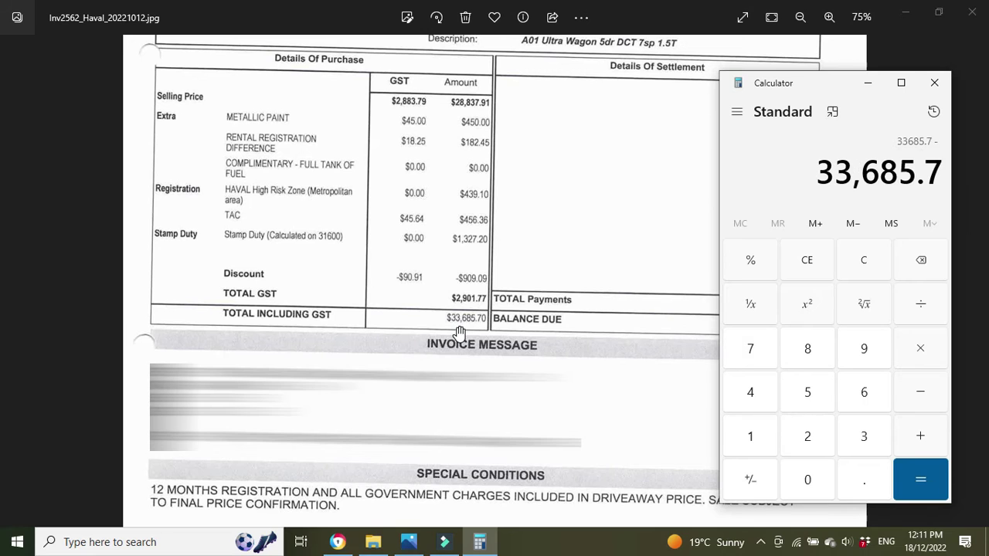
{"action": "type", "text": "2901.77"}
{"action": "key", "text": "Return"}
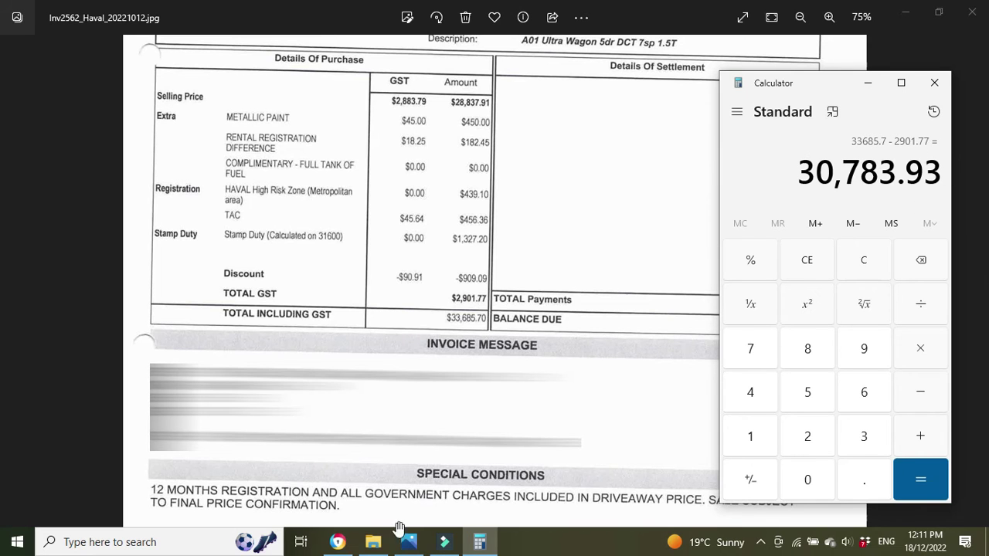
Return to the Balance Sheet and compare the Motor Vehicle fixed asset with the calculated GST-exclusive cost, checking the liabilities too
{"action": "left_click", "coordinate": [345, 544]}
{"action": "scroll", "coordinate": [919, 220], "scroll_direction": "down", "scroll_amount": 3}
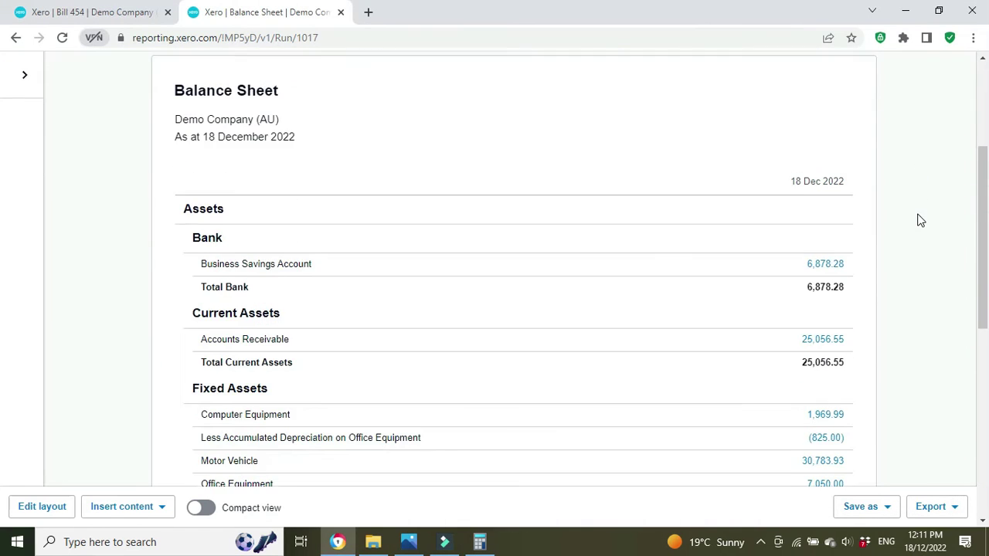
{"action": "scroll", "coordinate": [919, 220], "scroll_direction": "down", "scroll_amount": 2}
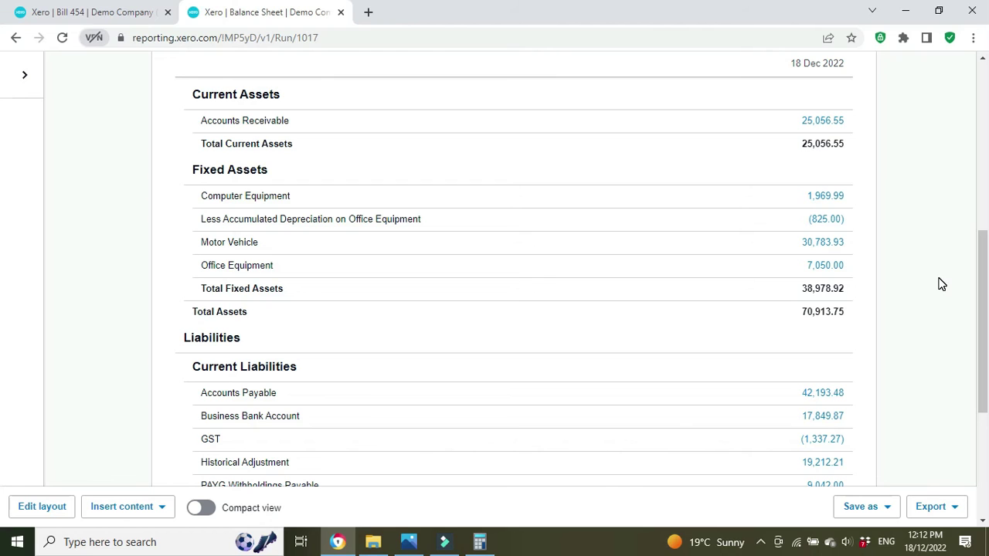
{"action": "scroll", "coordinate": [941, 284], "scroll_direction": "up", "scroll_amount": 2}
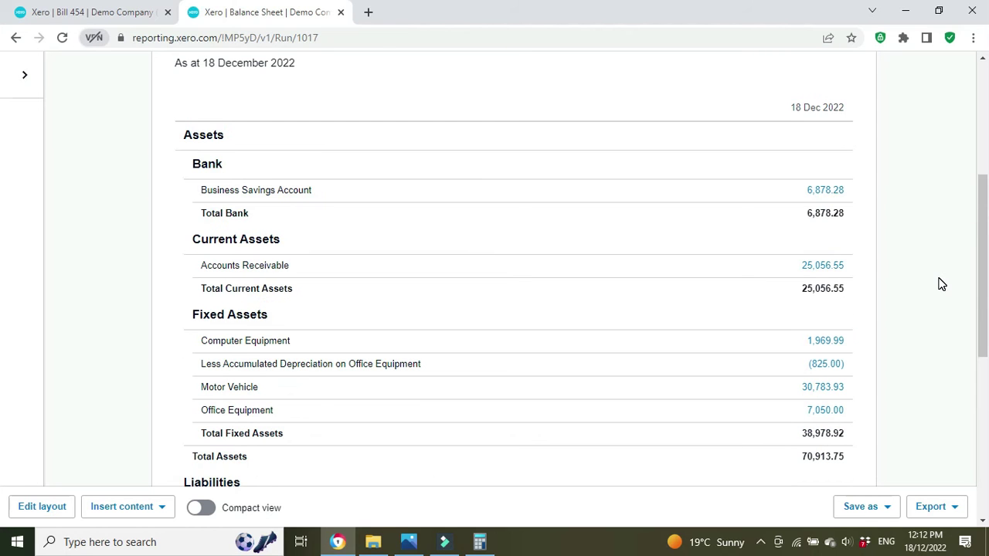
Open the Fixed assets register in a duplicate of the Balance Sheet tab
{"action": "scroll", "coordinate": [941, 284], "scroll_direction": "up", "scroll_amount": 4}
{"action": "right_click", "coordinate": [258, 17]}
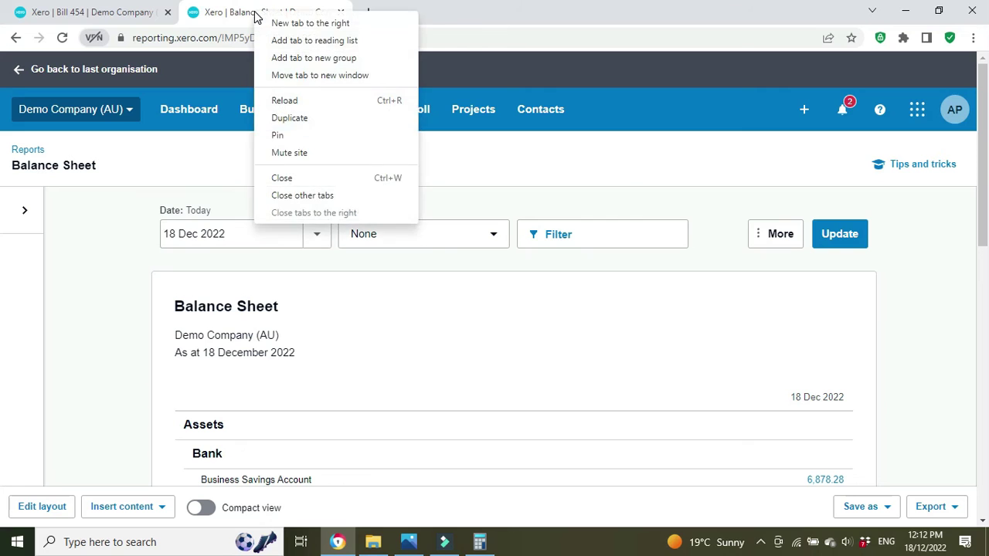
{"action": "left_click", "coordinate": [360, 118]}
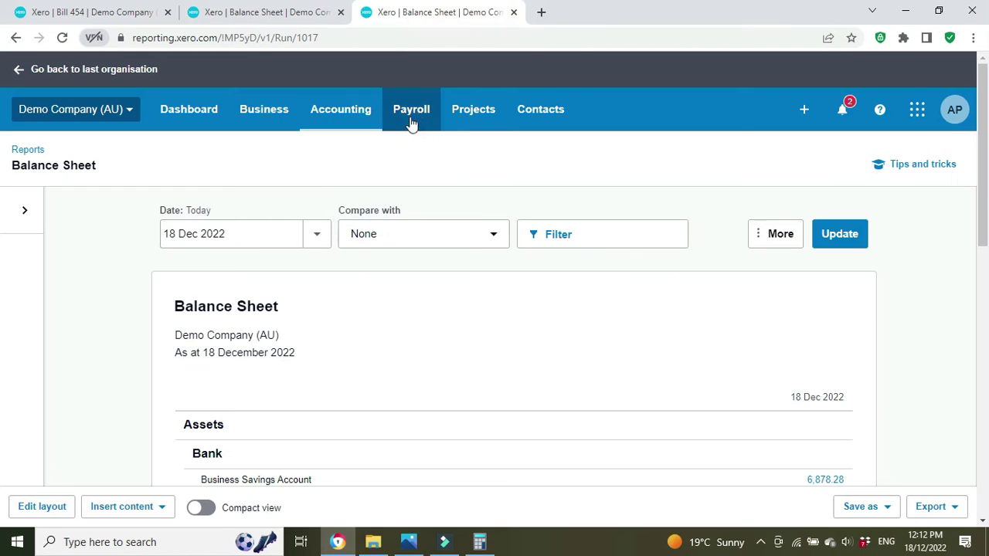
{"action": "left_click", "coordinate": [344, 114]}
{"action": "scroll", "coordinate": [356, 190], "scroll_direction": "down", "scroll_amount": 3}
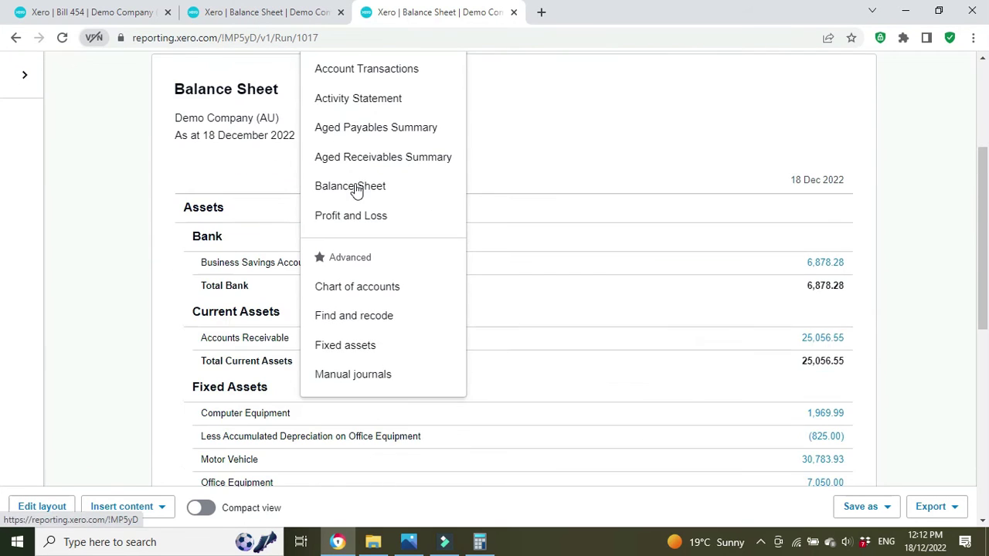
{"action": "left_click", "coordinate": [358, 349]}
Go back to the approved Car Co bill, dismiss the Hubdoc offer and review the bill's file attachment option and line items
{"action": "left_click", "coordinate": [93, 12]}
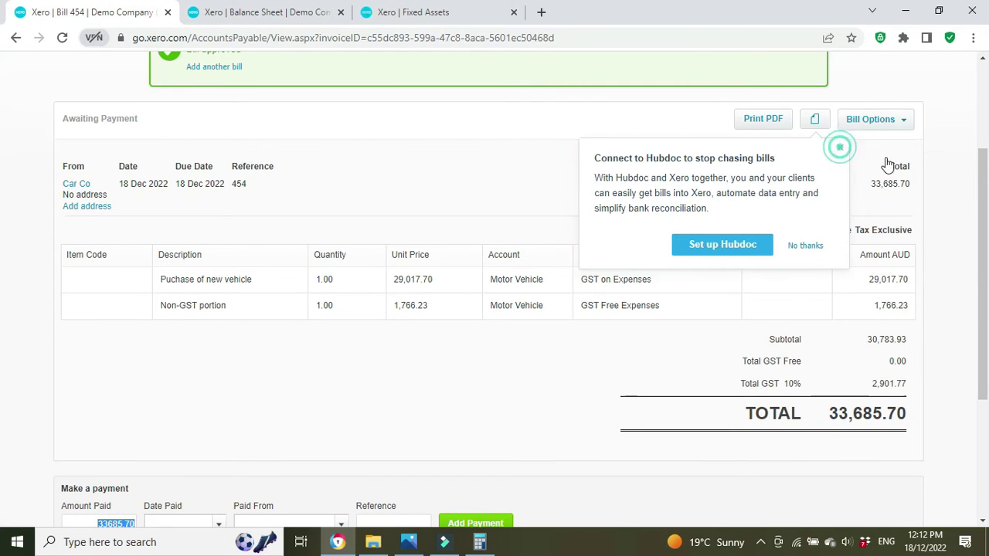
{"action": "scroll", "coordinate": [947, 205], "scroll_direction": "up", "scroll_amount": 2}
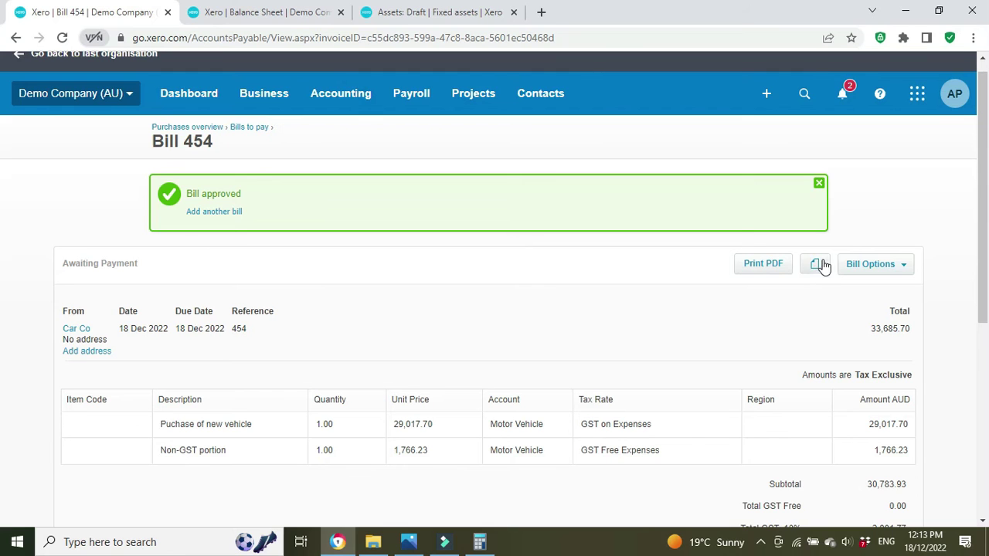
{"action": "scroll", "coordinate": [939, 289], "scroll_direction": "down", "scroll_amount": 2}
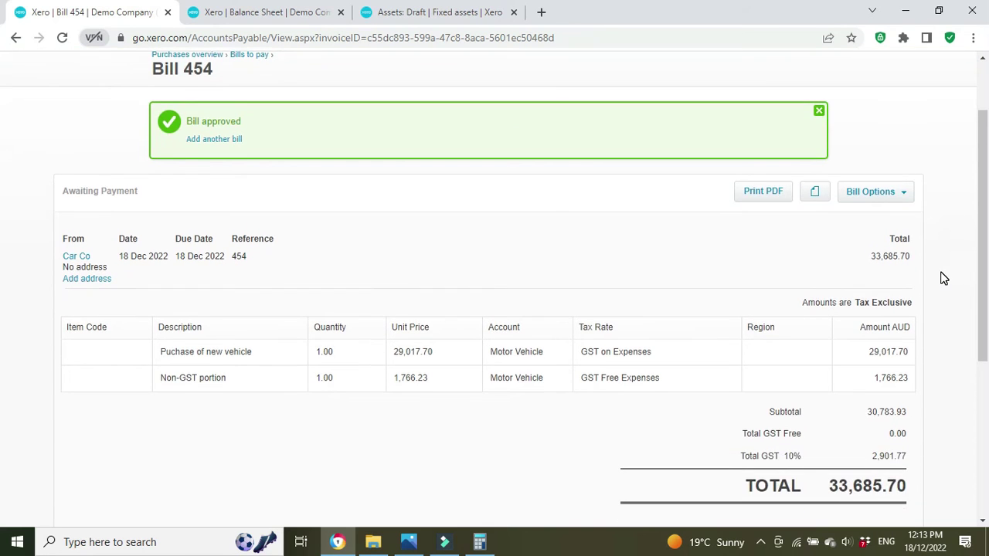
Review the draft assets in the Fixed assets register and start a new asset named Haval Jolion
{"action": "left_click", "coordinate": [445, 12]}
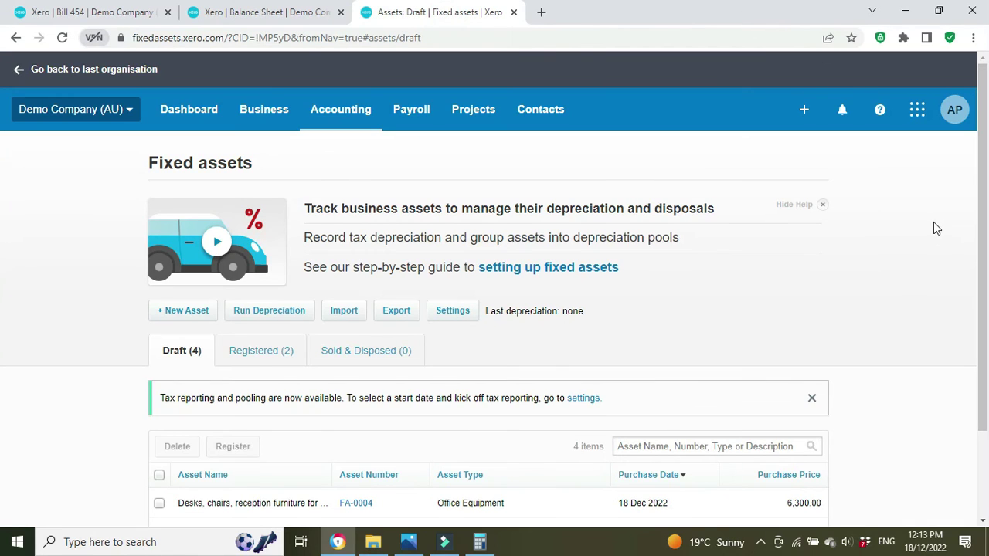
{"action": "scroll", "coordinate": [933, 222], "scroll_direction": "down", "scroll_amount": 1}
{"action": "scroll", "coordinate": [933, 222], "scroll_direction": "down", "scroll_amount": 1}
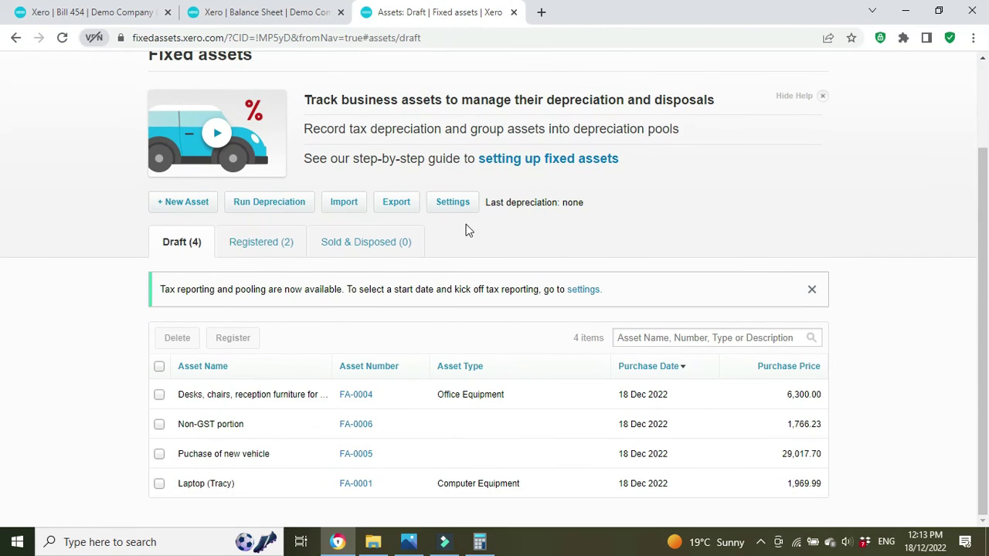
{"action": "left_click", "coordinate": [180, 205]}
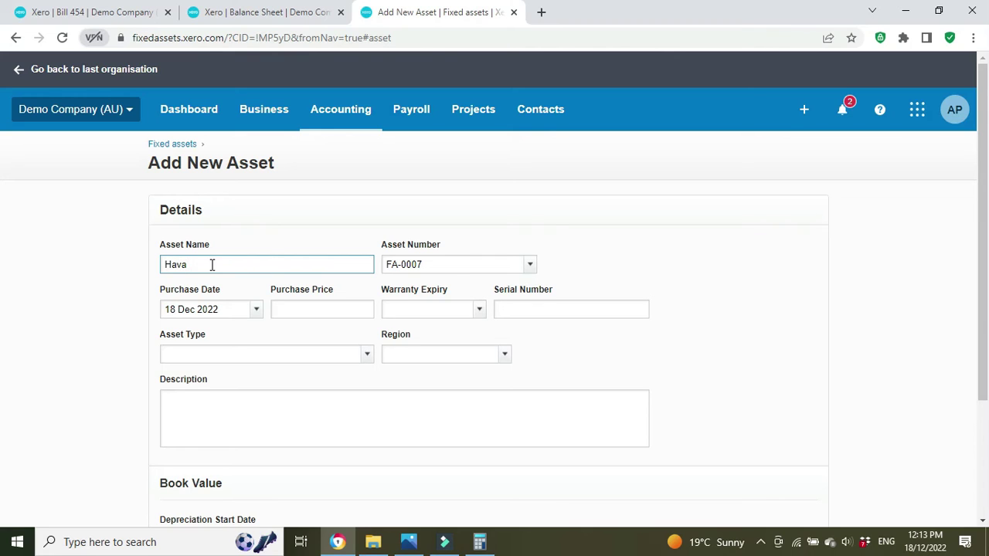
{"action": "left_click", "coordinate": [530, 265]}
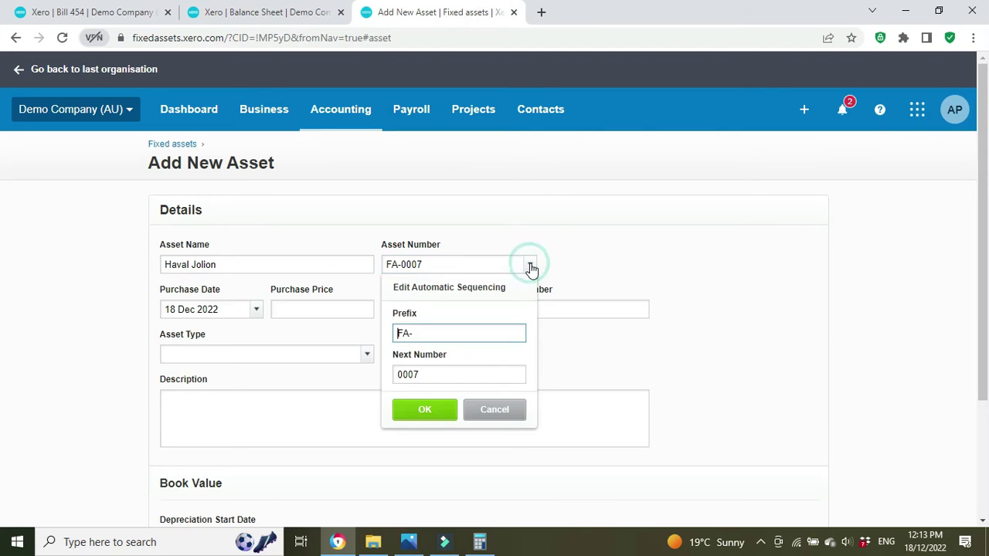
{"action": "left_click", "coordinate": [794, 312]}
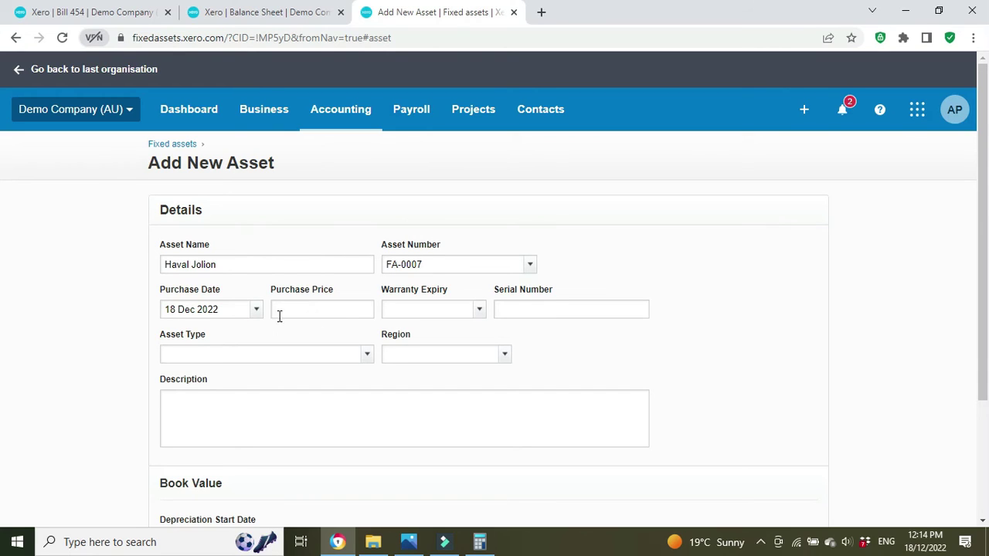
Check the vehicle's GST-exclusive cost on the Balance Sheet and set the new asset's purchase price to 30783.93
{"action": "left_click", "coordinate": [264, 17]}
{"action": "scroll", "coordinate": [680, 278], "scroll_direction": "down", "scroll_amount": 4}
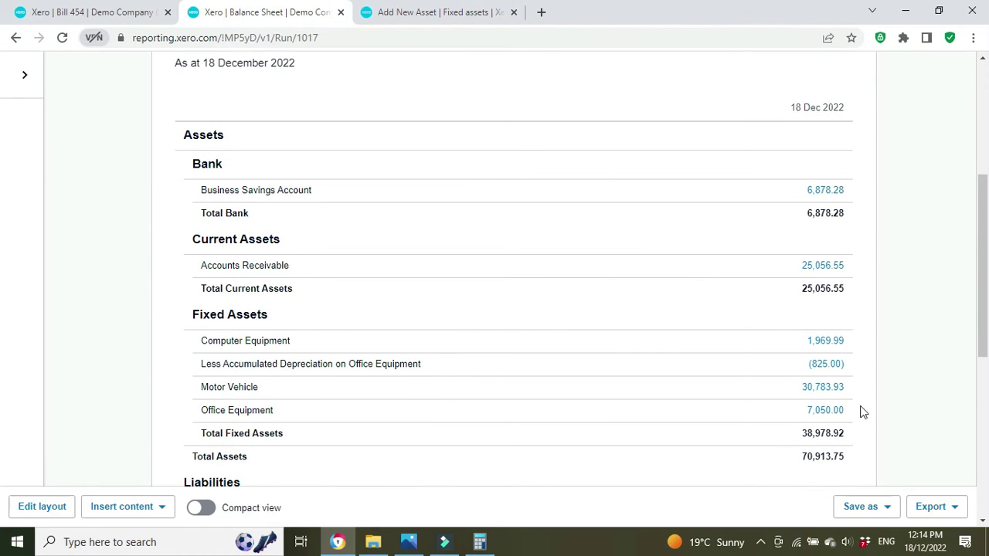
{"action": "left_click", "coordinate": [479, 542]}
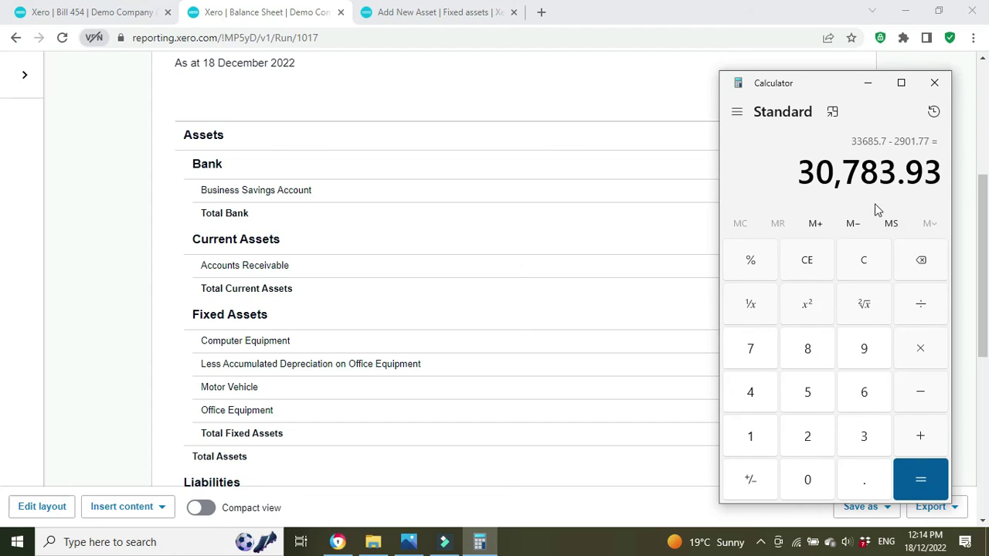
{"action": "left_click", "coordinate": [436, 17]}
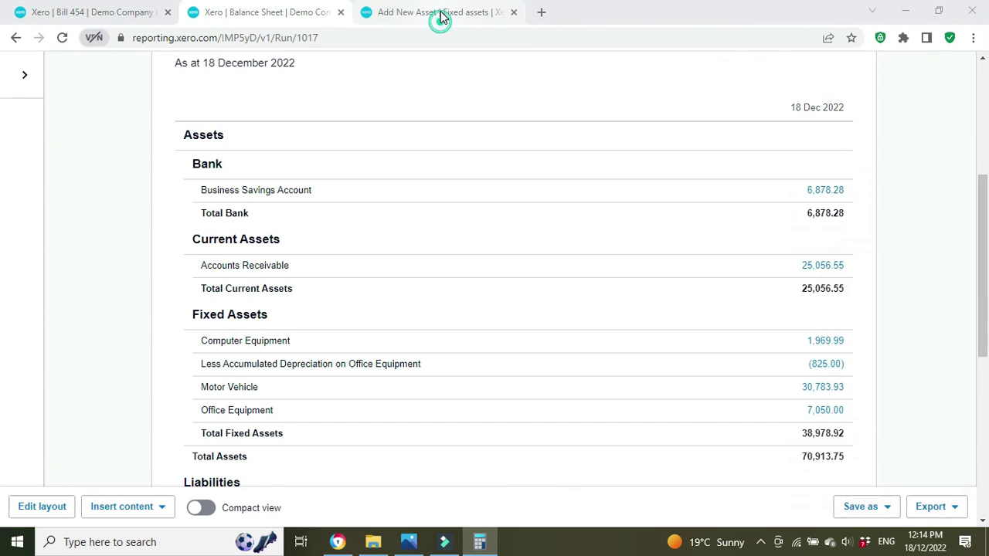
{"action": "left_click", "coordinate": [329, 307]}
{"action": "type", "text": "30783.93"}
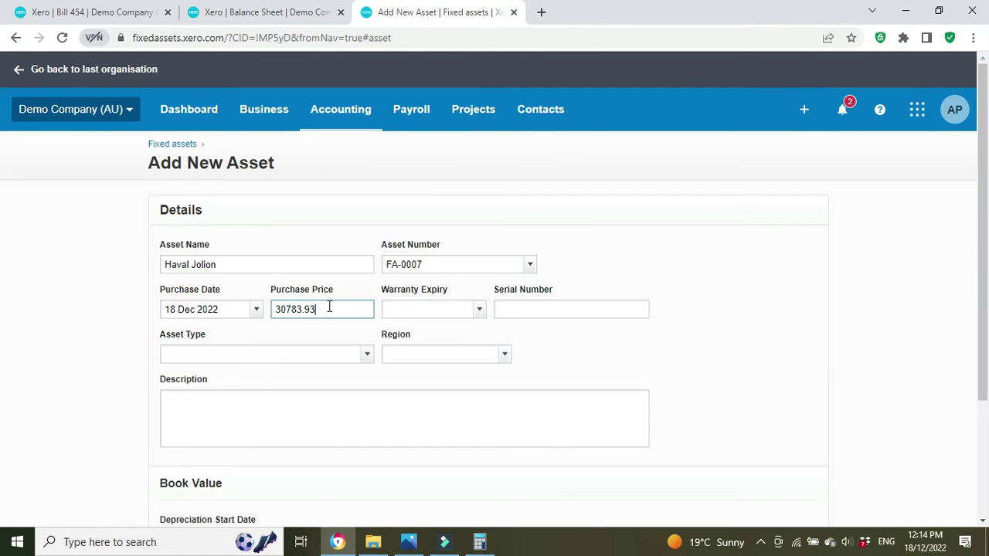
{"action": "key", "text": "Tab"}
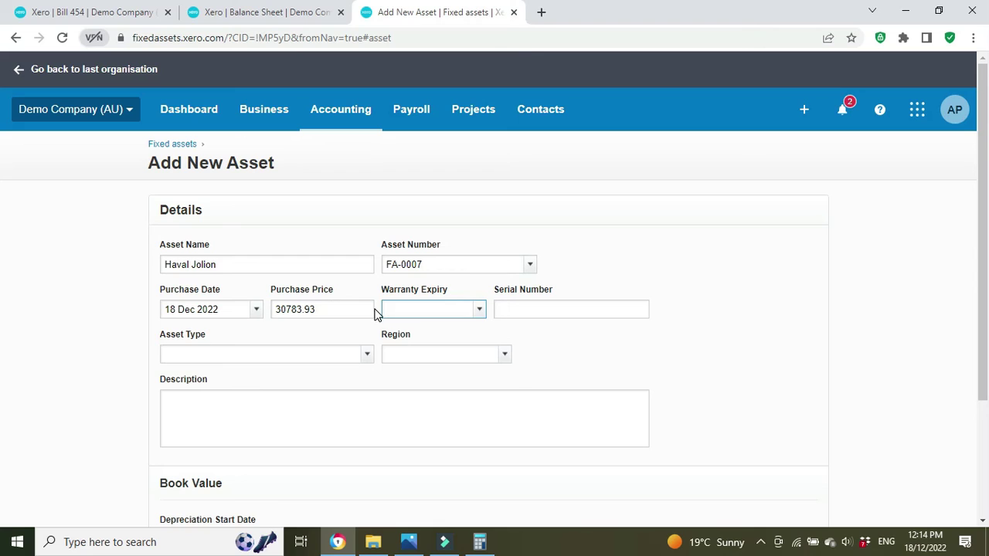
{"action": "left_click", "coordinate": [584, 313]}
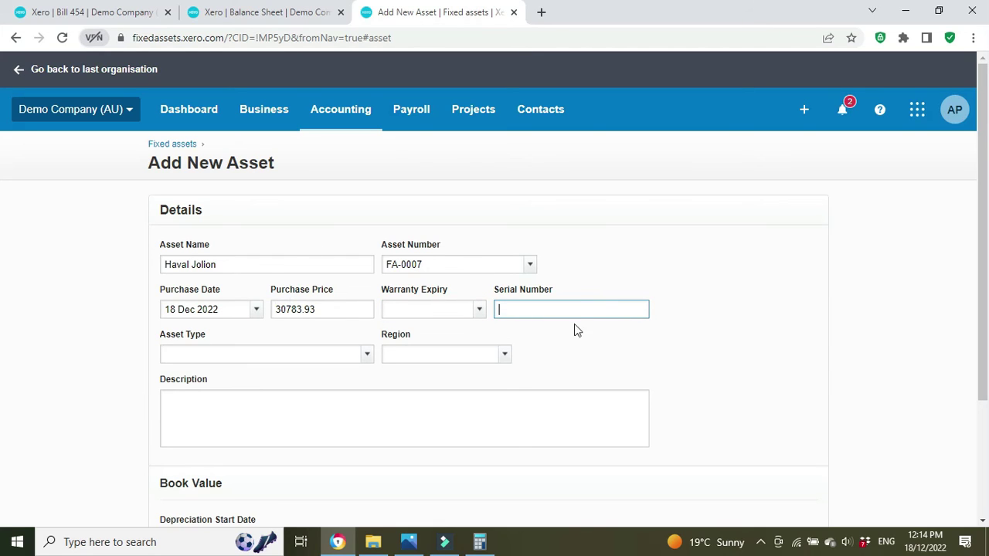
Start a new asset type named Motor Vehicle and assign it the asset account 730 - Motor Vehicle
{"action": "scroll", "coordinate": [717, 326], "scroll_direction": "down", "scroll_amount": 1}
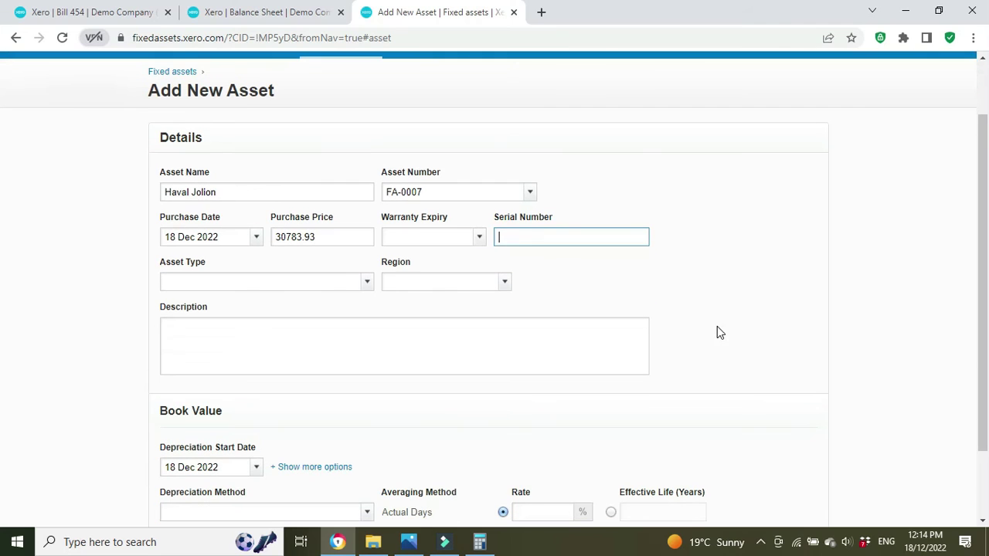
{"action": "left_click", "coordinate": [368, 283]}
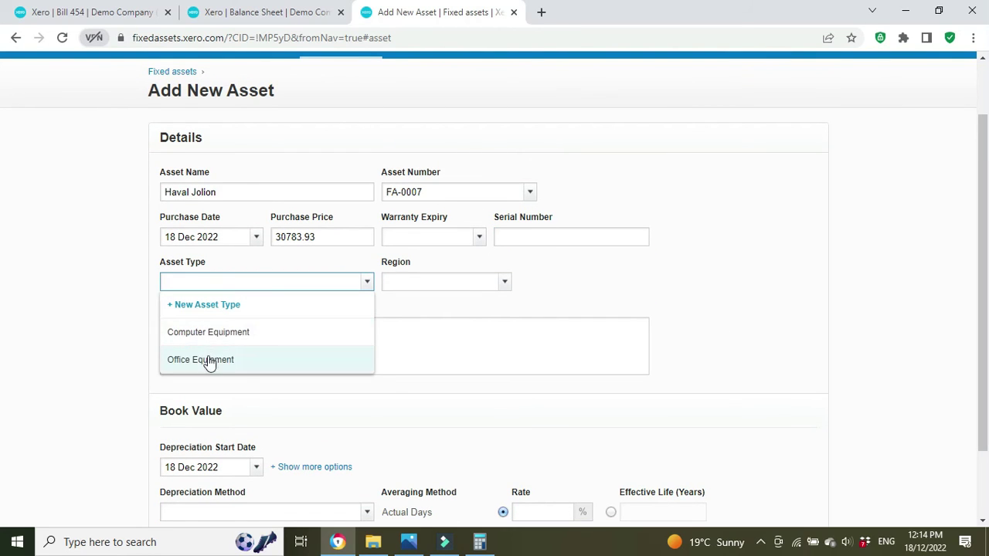
{"action": "left_click", "coordinate": [206, 306]}
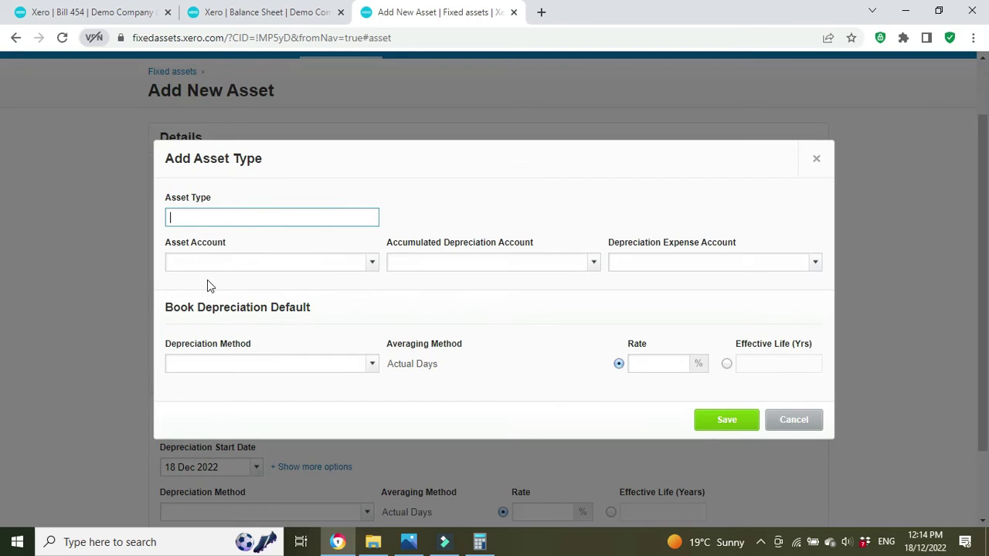
{"action": "type", "text": "Motor Vehicle"}
{"action": "left_click", "coordinate": [374, 265]}
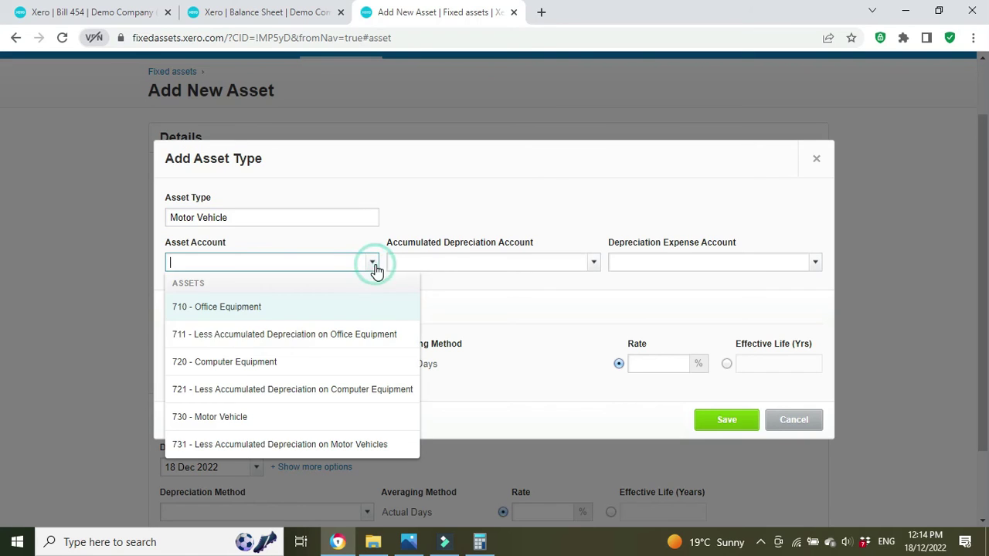
{"action": "left_click", "coordinate": [247, 417]}
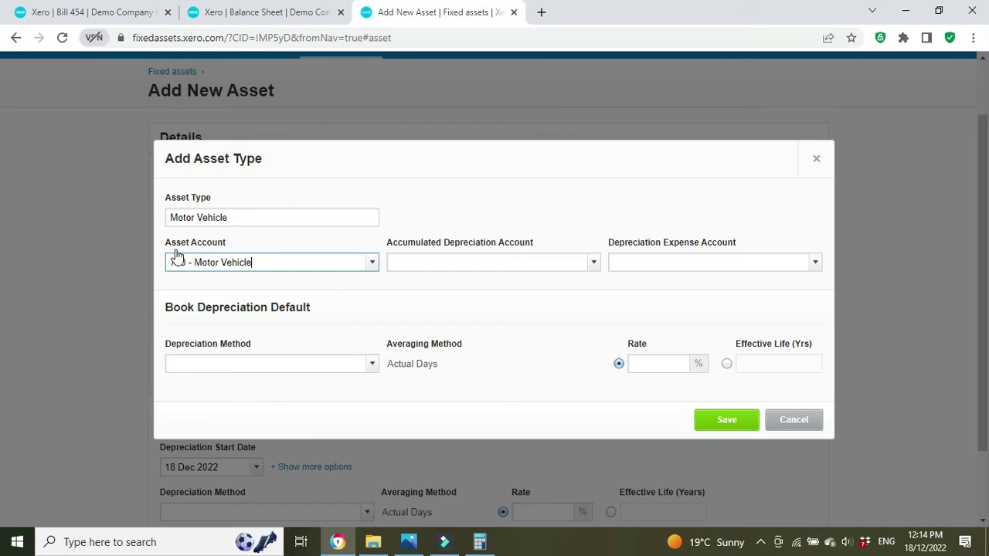
Assign the asset type the accumulated depreciation account 731 - Less Accumulated Depreciation on Motor Vehicles and the expense account 416 - Depreciation
{"action": "left_click", "coordinate": [592, 267]}
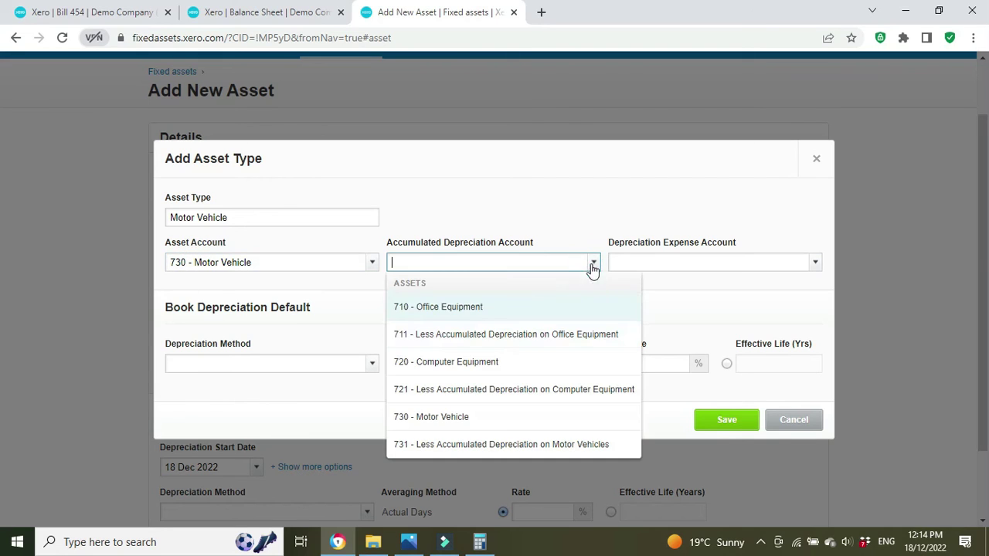
{"action": "left_click", "coordinate": [504, 448]}
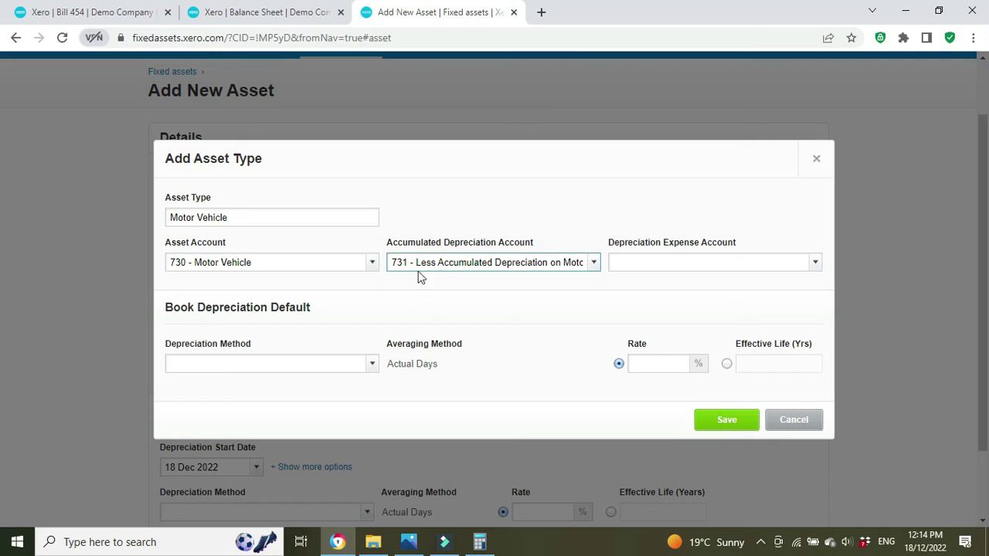
{"action": "left_click", "coordinate": [813, 264]}
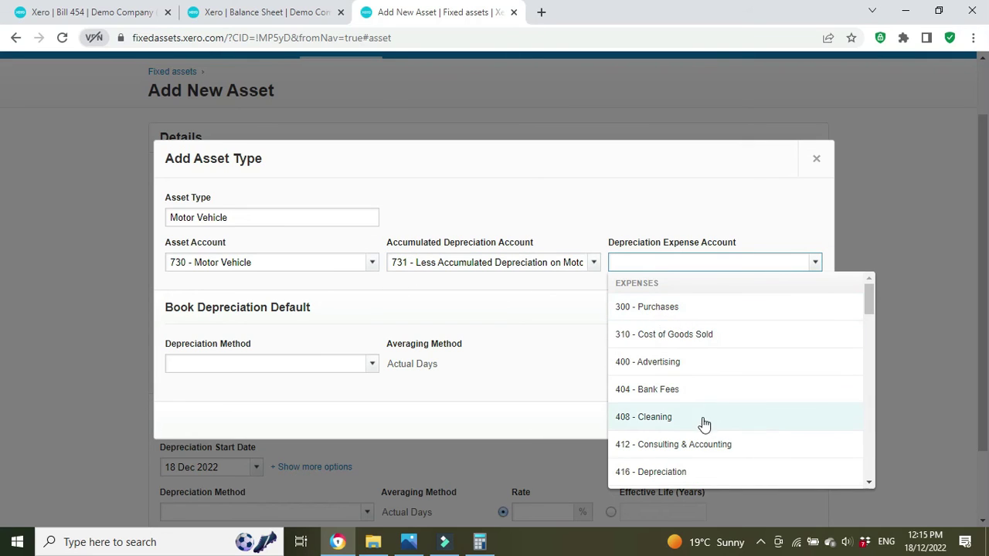
{"action": "left_click", "coordinate": [676, 471]}
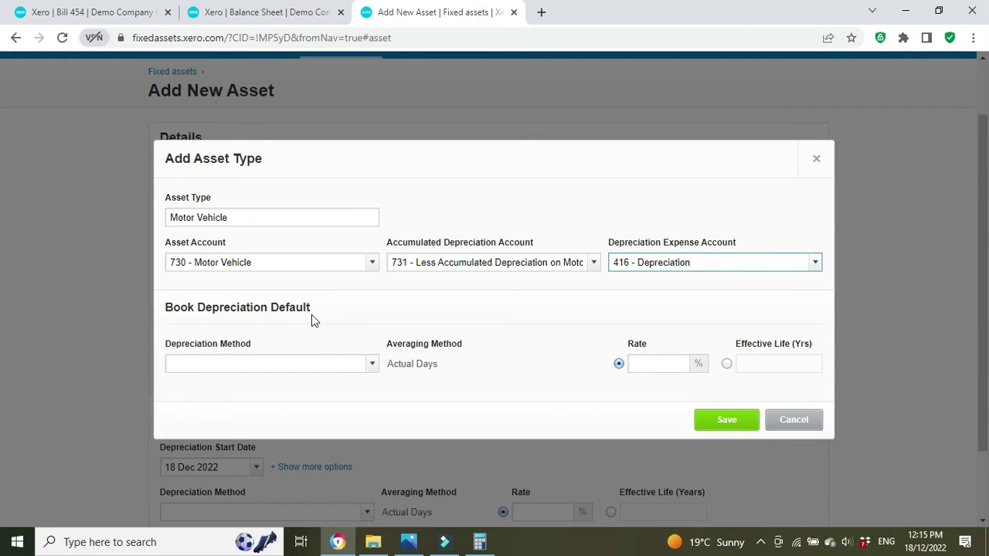
Set the asset type's default depreciation method to Straight Line with a rate of 20%
{"action": "left_click", "coordinate": [372, 366]}
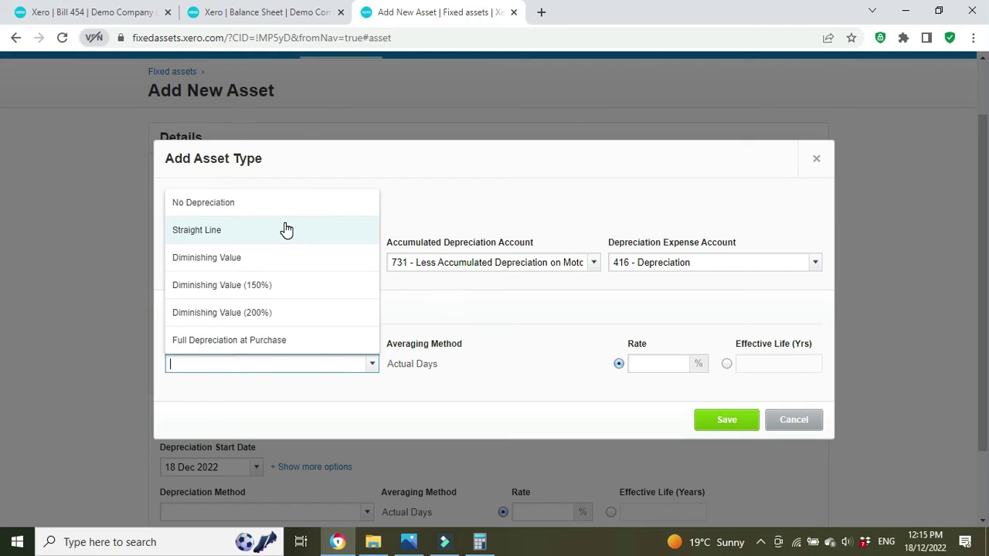
{"action": "left_click", "coordinate": [195, 227]}
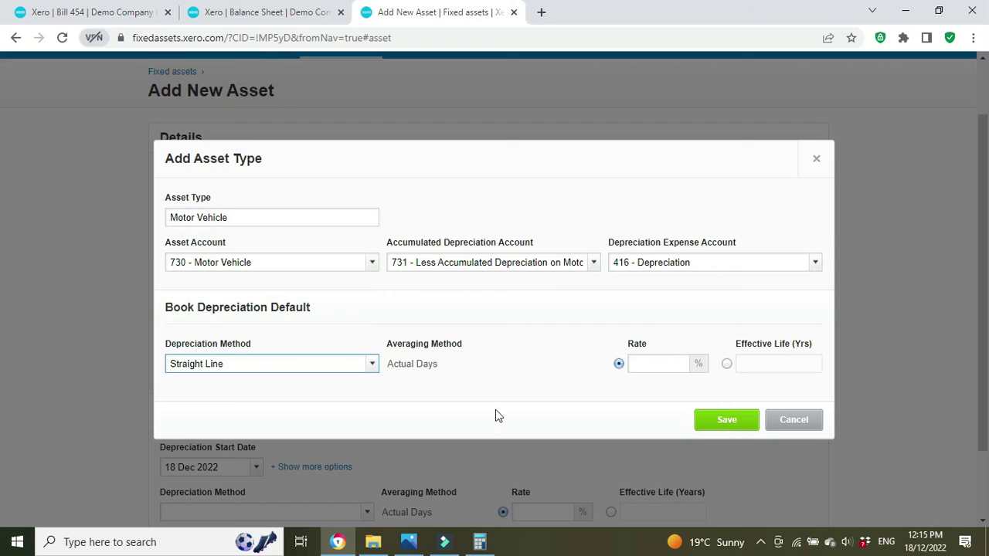
{"action": "left_click", "coordinate": [658, 366]}
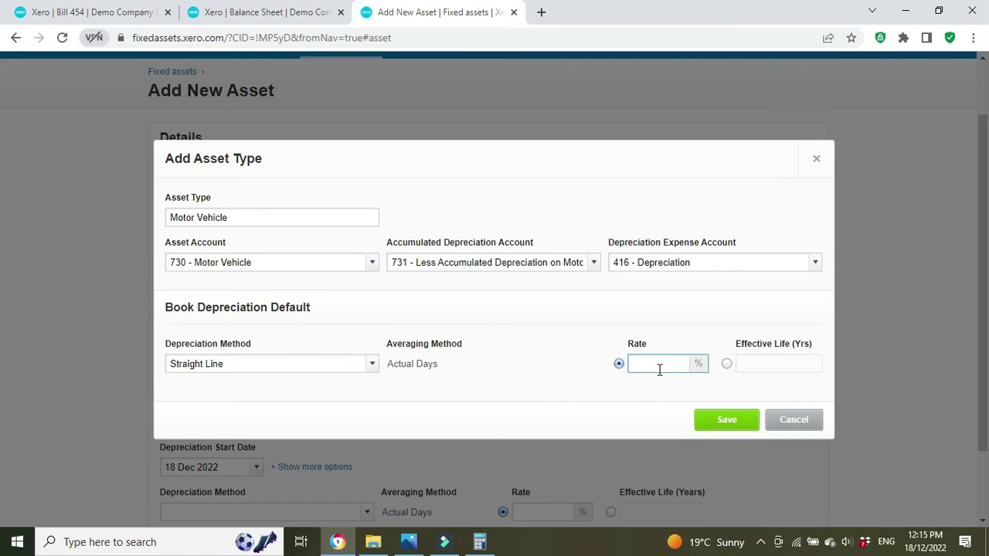
{"action": "type", "text": "20"}
Base the default depreciation on an effective life of 8 years instead of a rate, and save the Motor Vehicle asset type
{"action": "left_click", "coordinate": [727, 364]}
{"action": "left_click", "coordinate": [766, 360]}
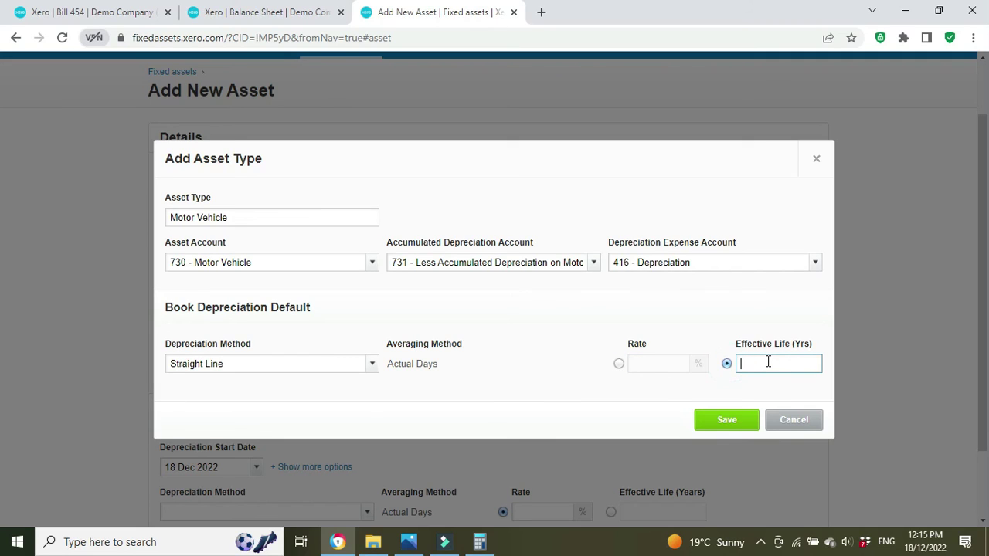
{"action": "type", "text": "10"}
{"action": "key", "text": "BackSpace"}
{"action": "key", "text": "BackSpace"}
{"action": "type", "text": "5"}
{"action": "key", "text": "BackSpace"}
{"action": "type", "text": "8"}
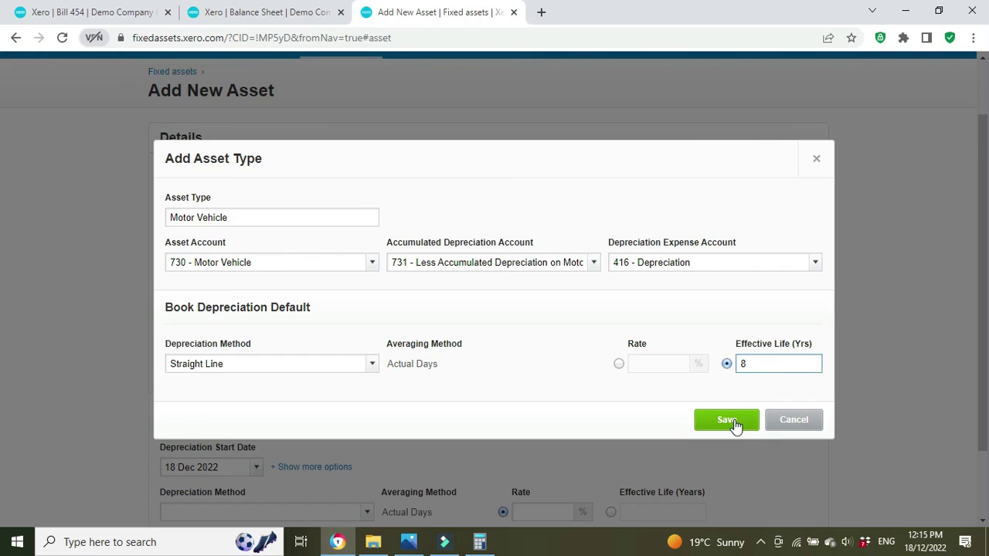
{"action": "left_click", "coordinate": [771, 386]}
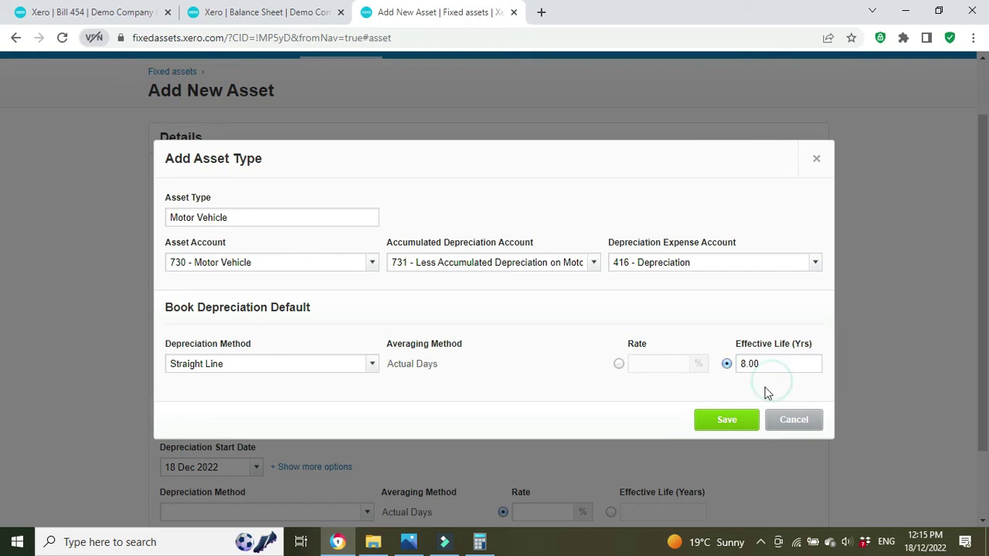
{"action": "left_click", "coordinate": [738, 425]}
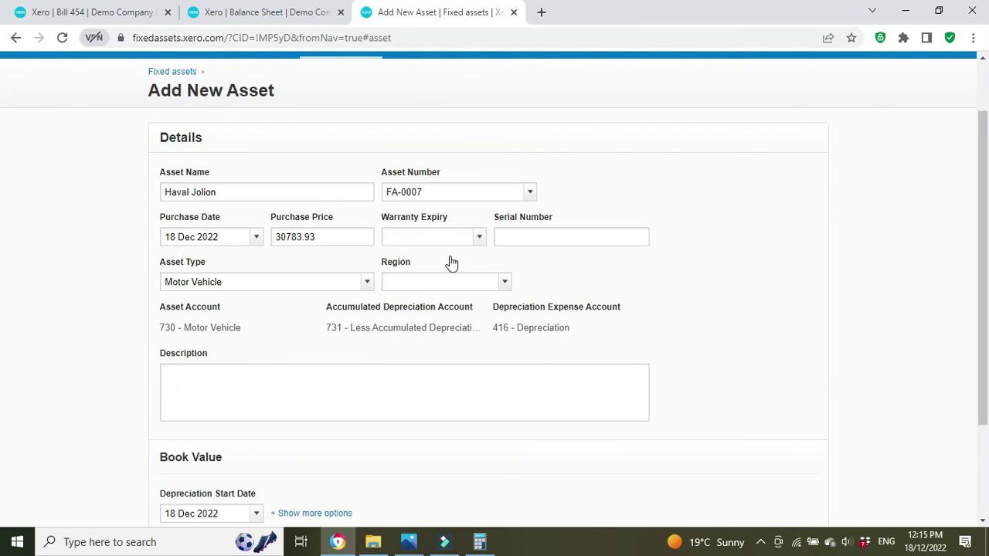
Register the Haval Jolion asset with its description blank and compare its book value with the Motor Vehicle balance on the Balance Sheet
{"action": "left_click", "coordinate": [252, 374]}
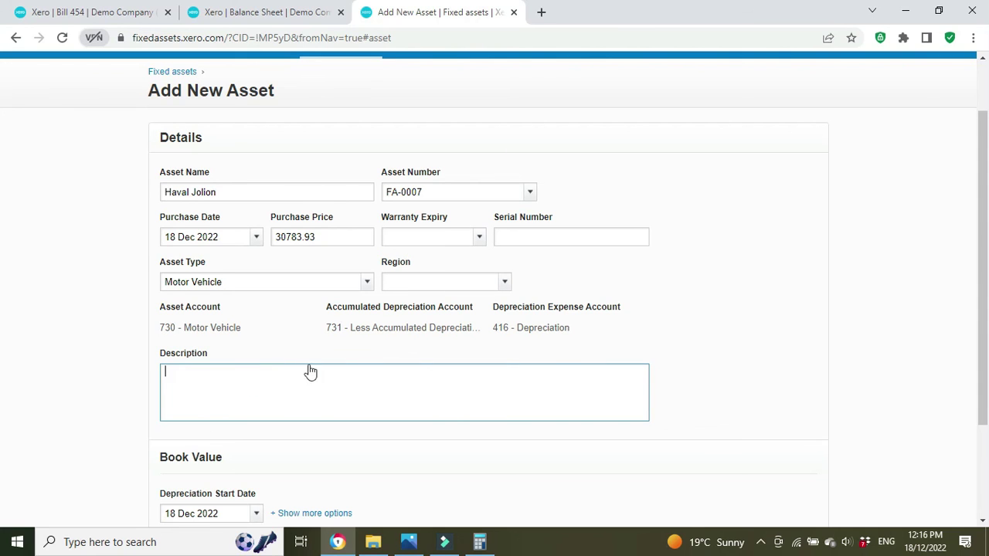
{"action": "scroll", "coordinate": [790, 342], "scroll_direction": "down", "scroll_amount": 2}
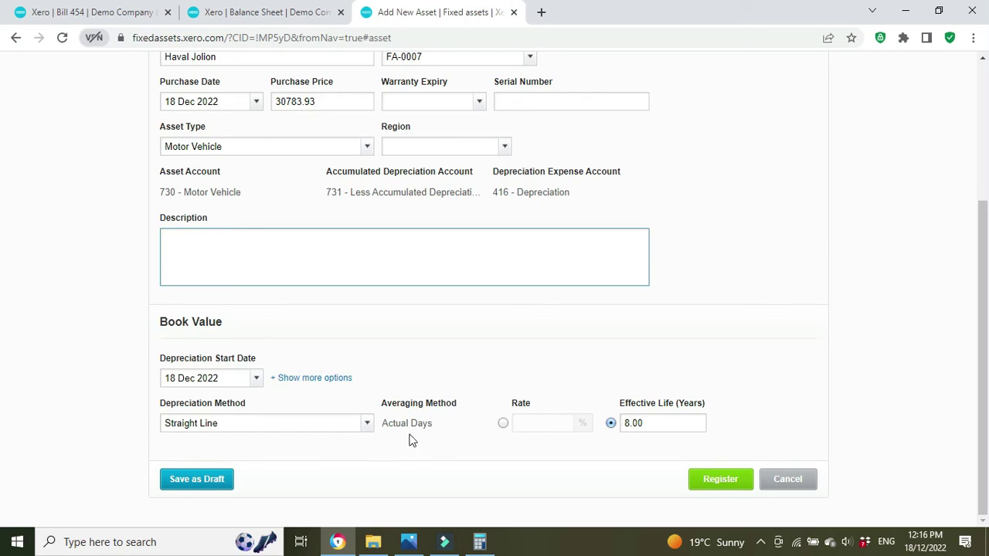
{"action": "left_click", "coordinate": [724, 483]}
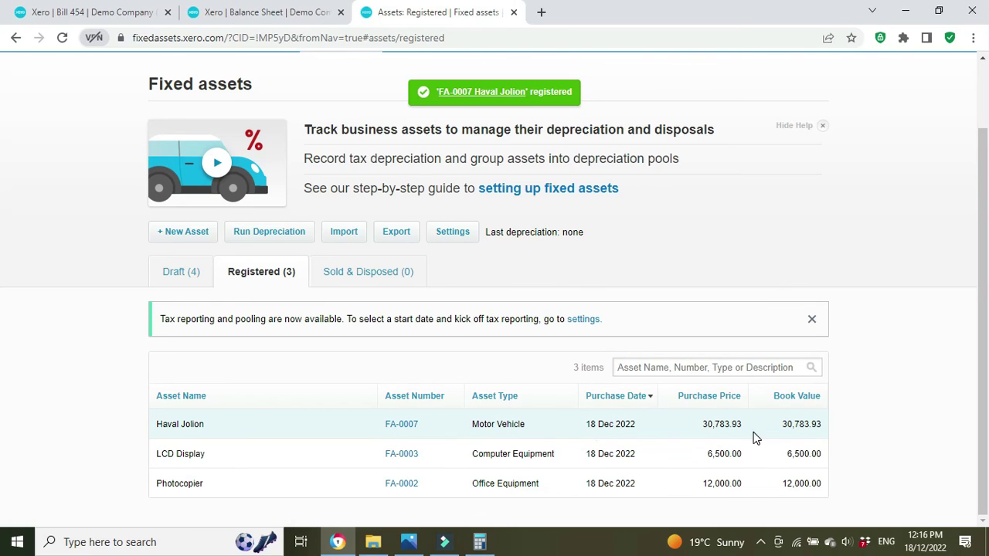
{"action": "left_click", "coordinate": [285, 15]}
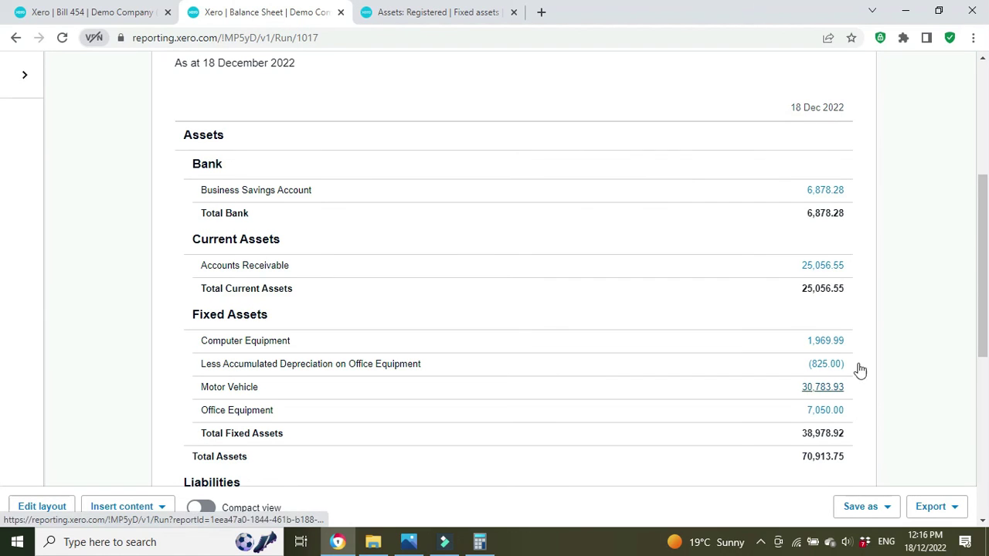
{"action": "left_click", "coordinate": [406, 12]}
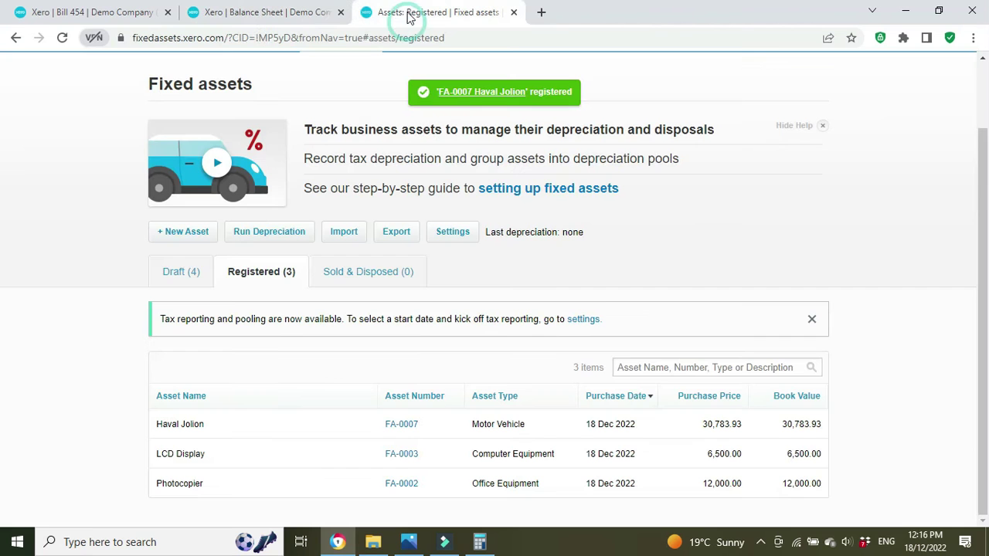
Open Run Depreciation from the fixed assets register and examine the depreciation period and the depreciable assets
{"action": "left_click", "coordinate": [262, 239]}
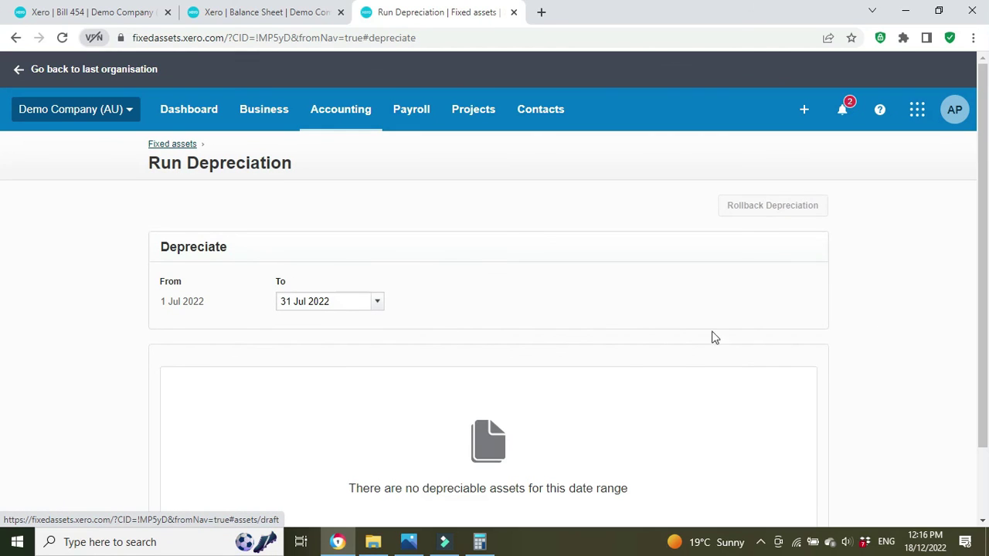
{"action": "scroll", "coordinate": [467, 306], "scroll_direction": "down", "scroll_amount": 1}
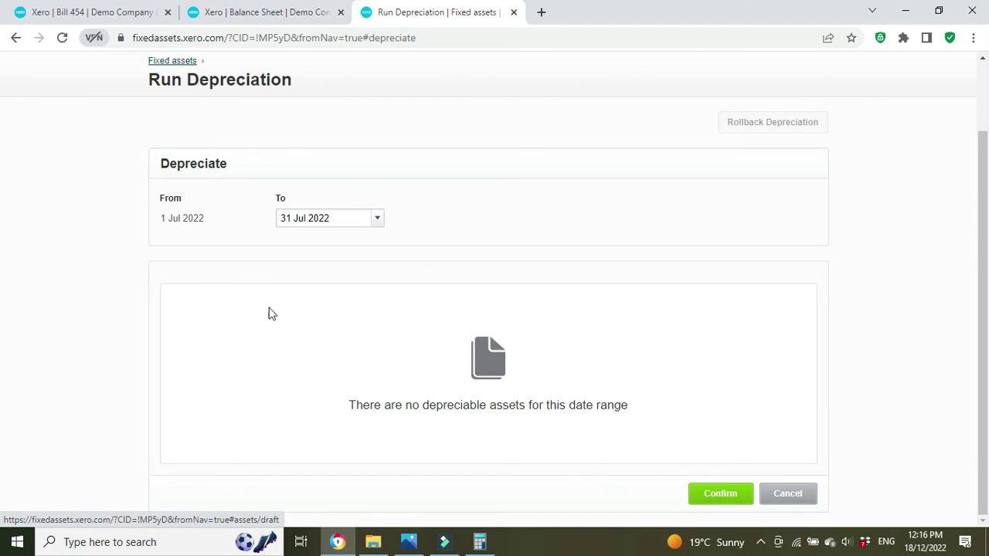
{"action": "scroll", "coordinate": [411, 227], "scroll_direction": "up", "scroll_amount": 1}
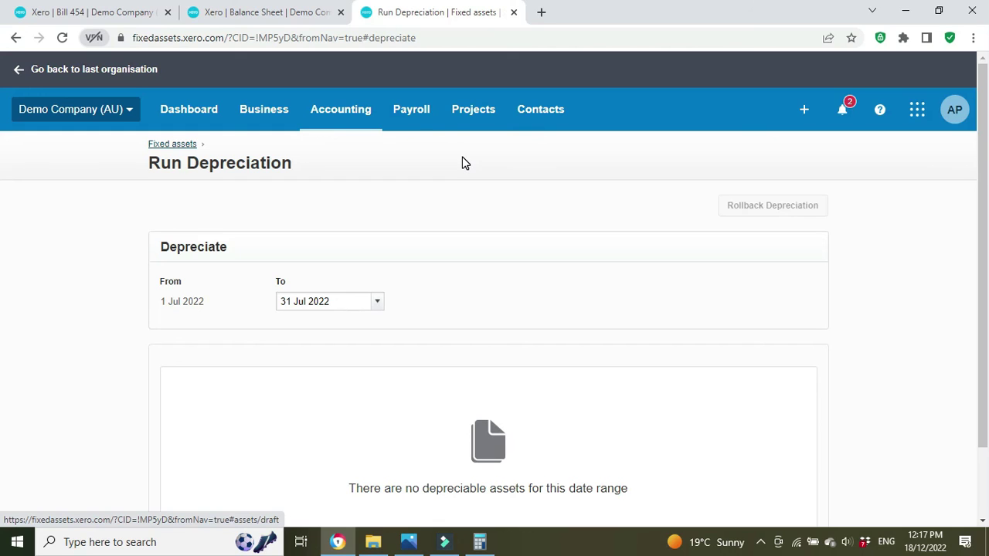
{"action": "scroll", "coordinate": [954, 270], "scroll_direction": "down", "scroll_amount": 1}
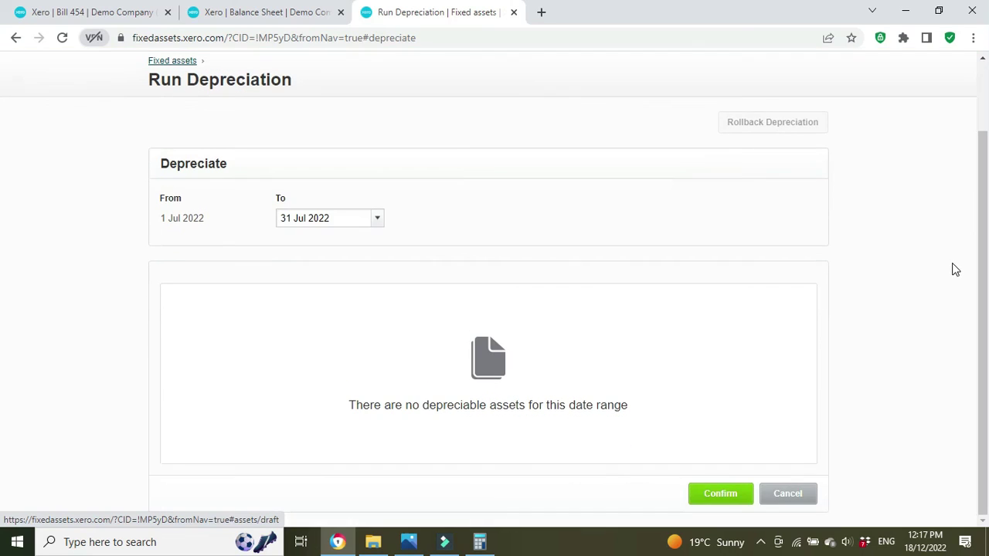
Go back to the Balance Sheet and examine its fixed assets and report date settings
{"action": "left_click", "coordinate": [256, 17]}
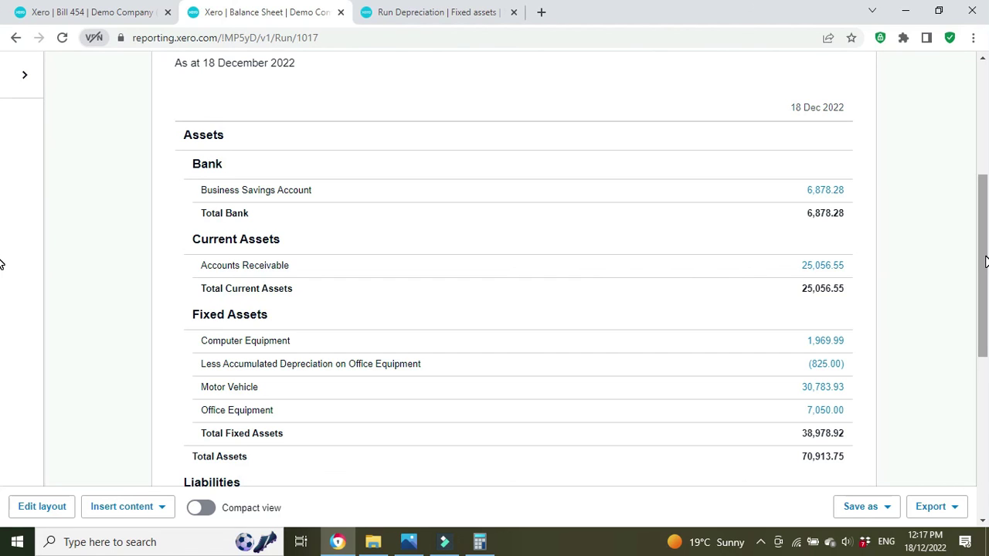
{"action": "scroll", "coordinate": [986, 263], "scroll_direction": "up", "scroll_amount": 4}
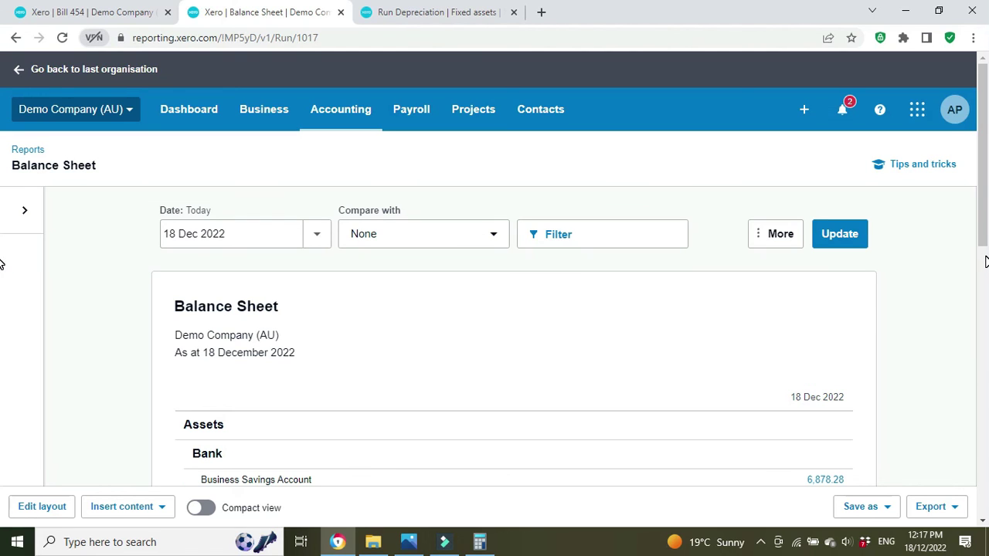